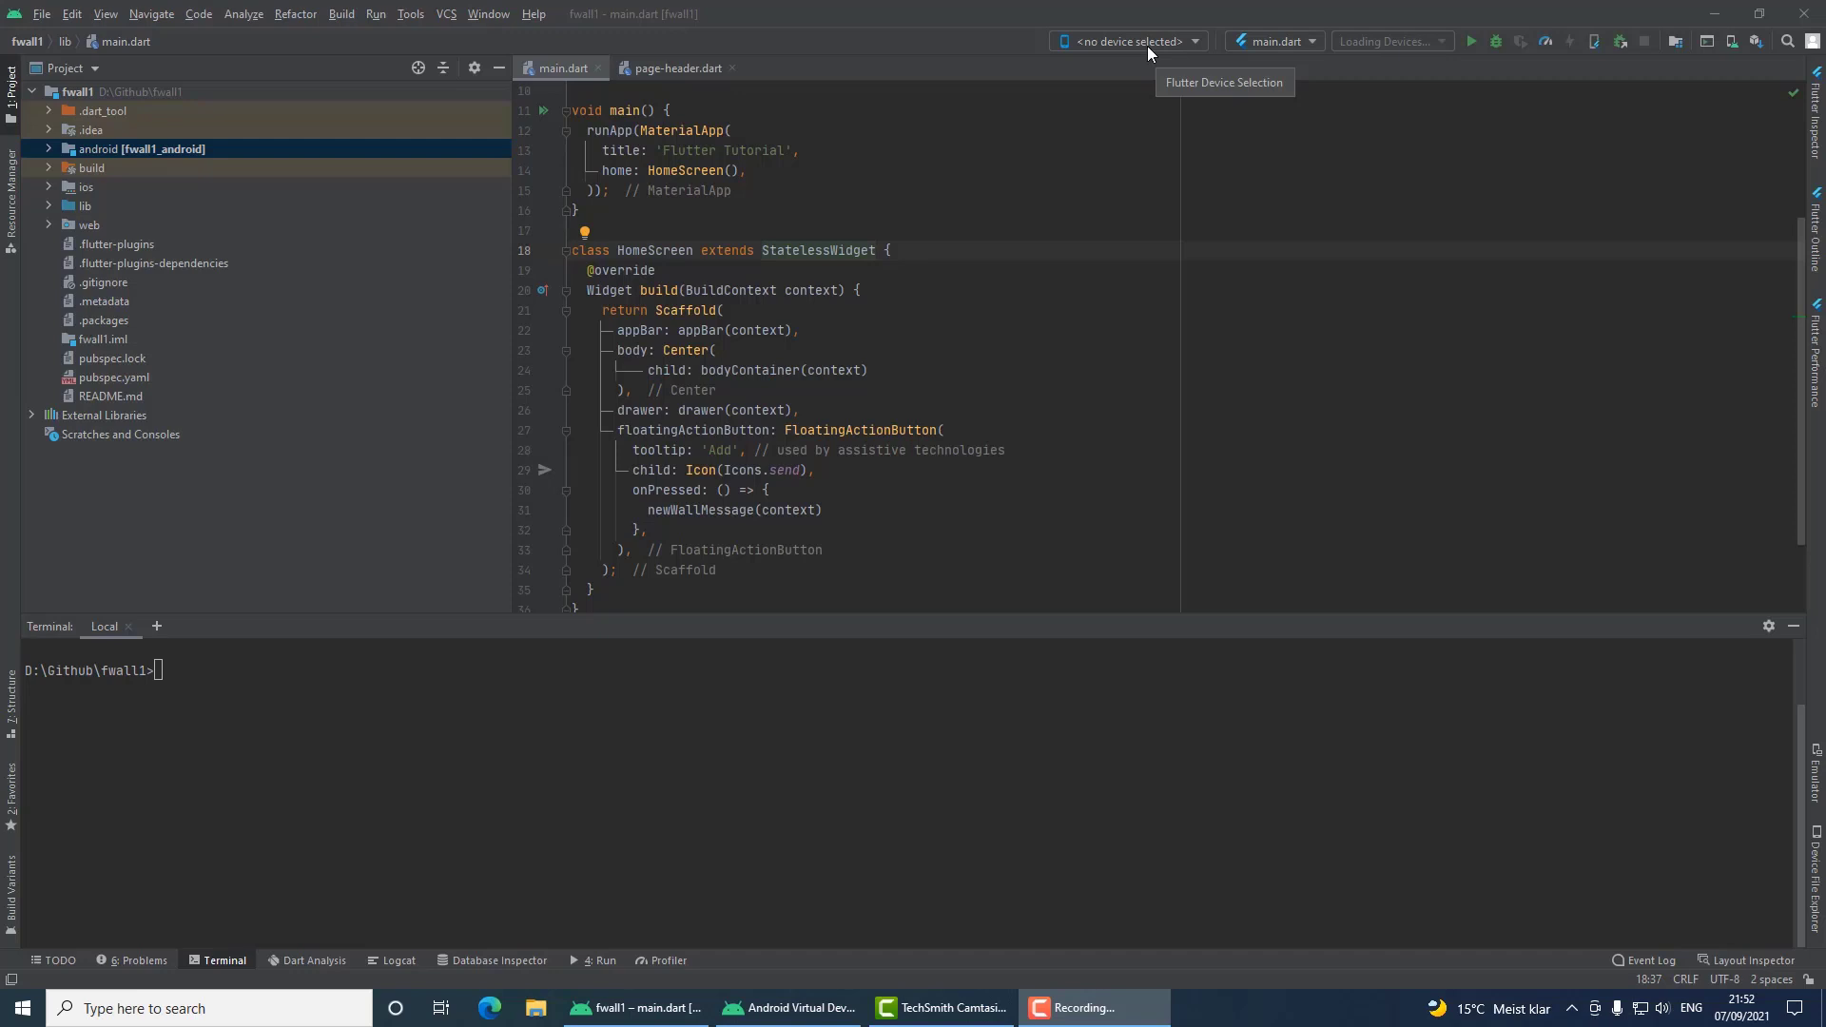
Step: Start creating a virtual device in the AVD Manager, using the Pixel 3 phone as its hardware definition
left_click(411, 14)
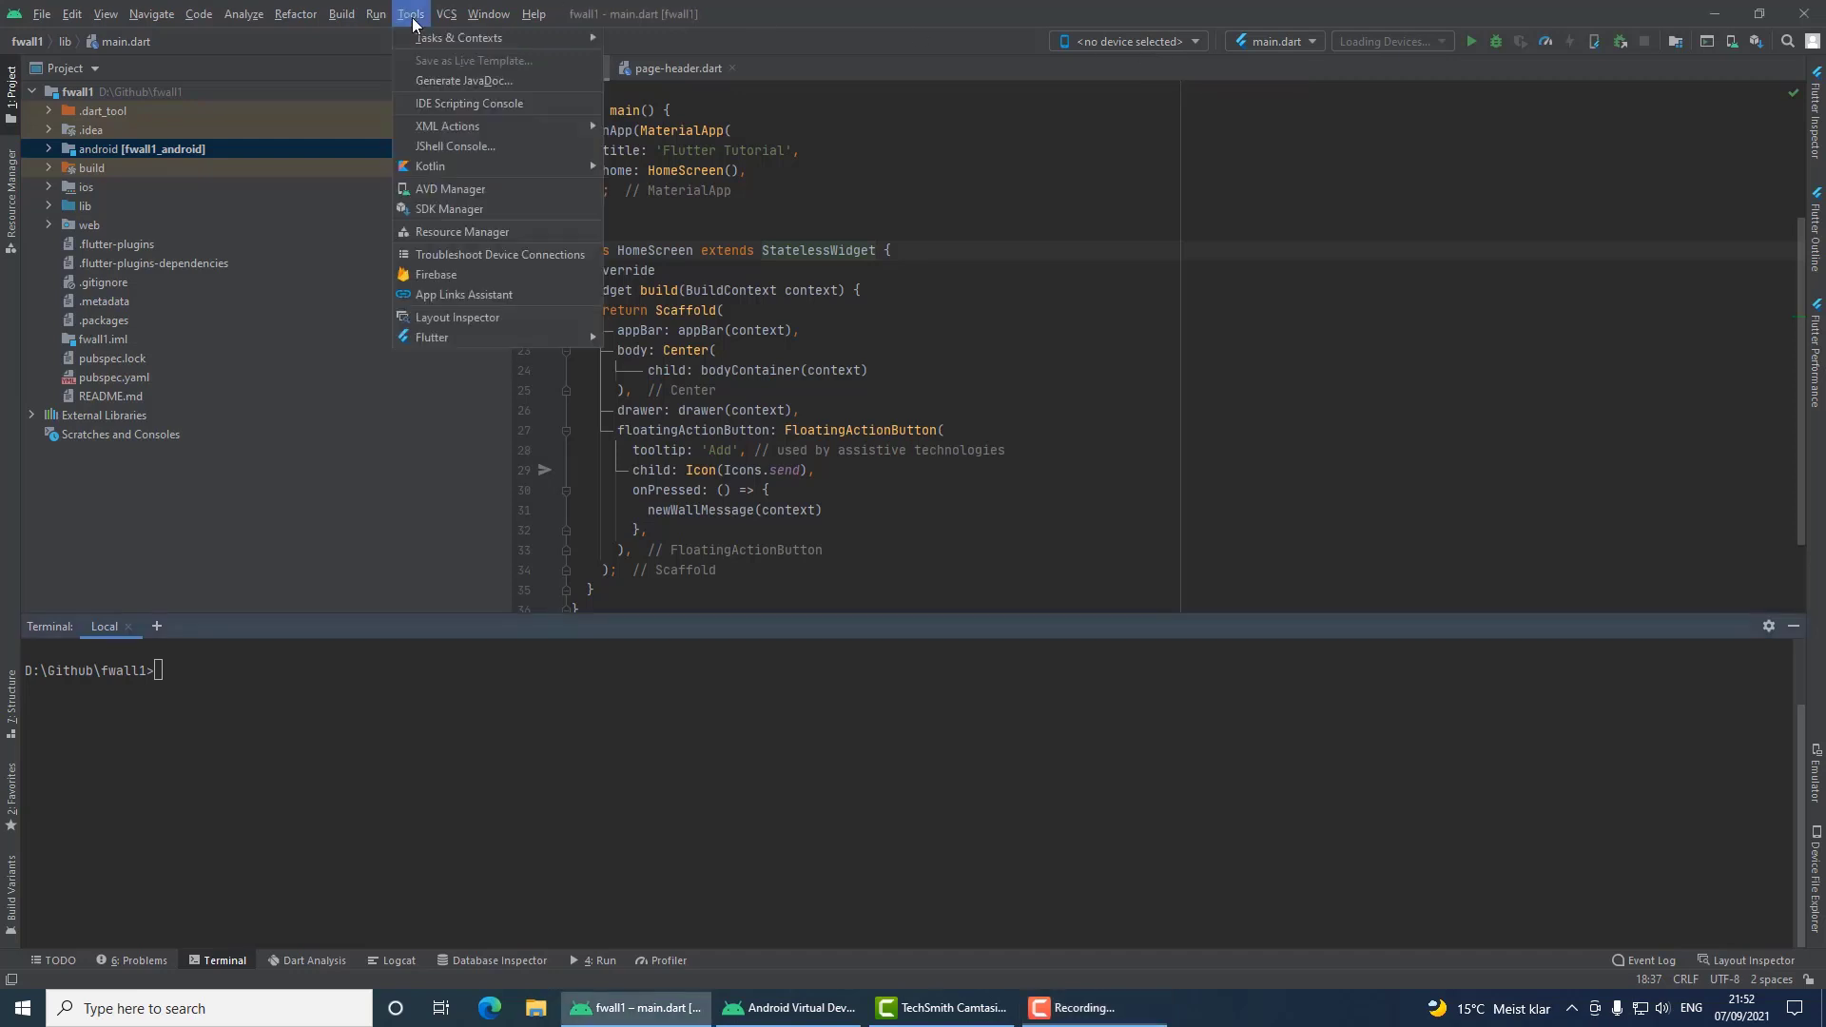
left_click(449, 189)
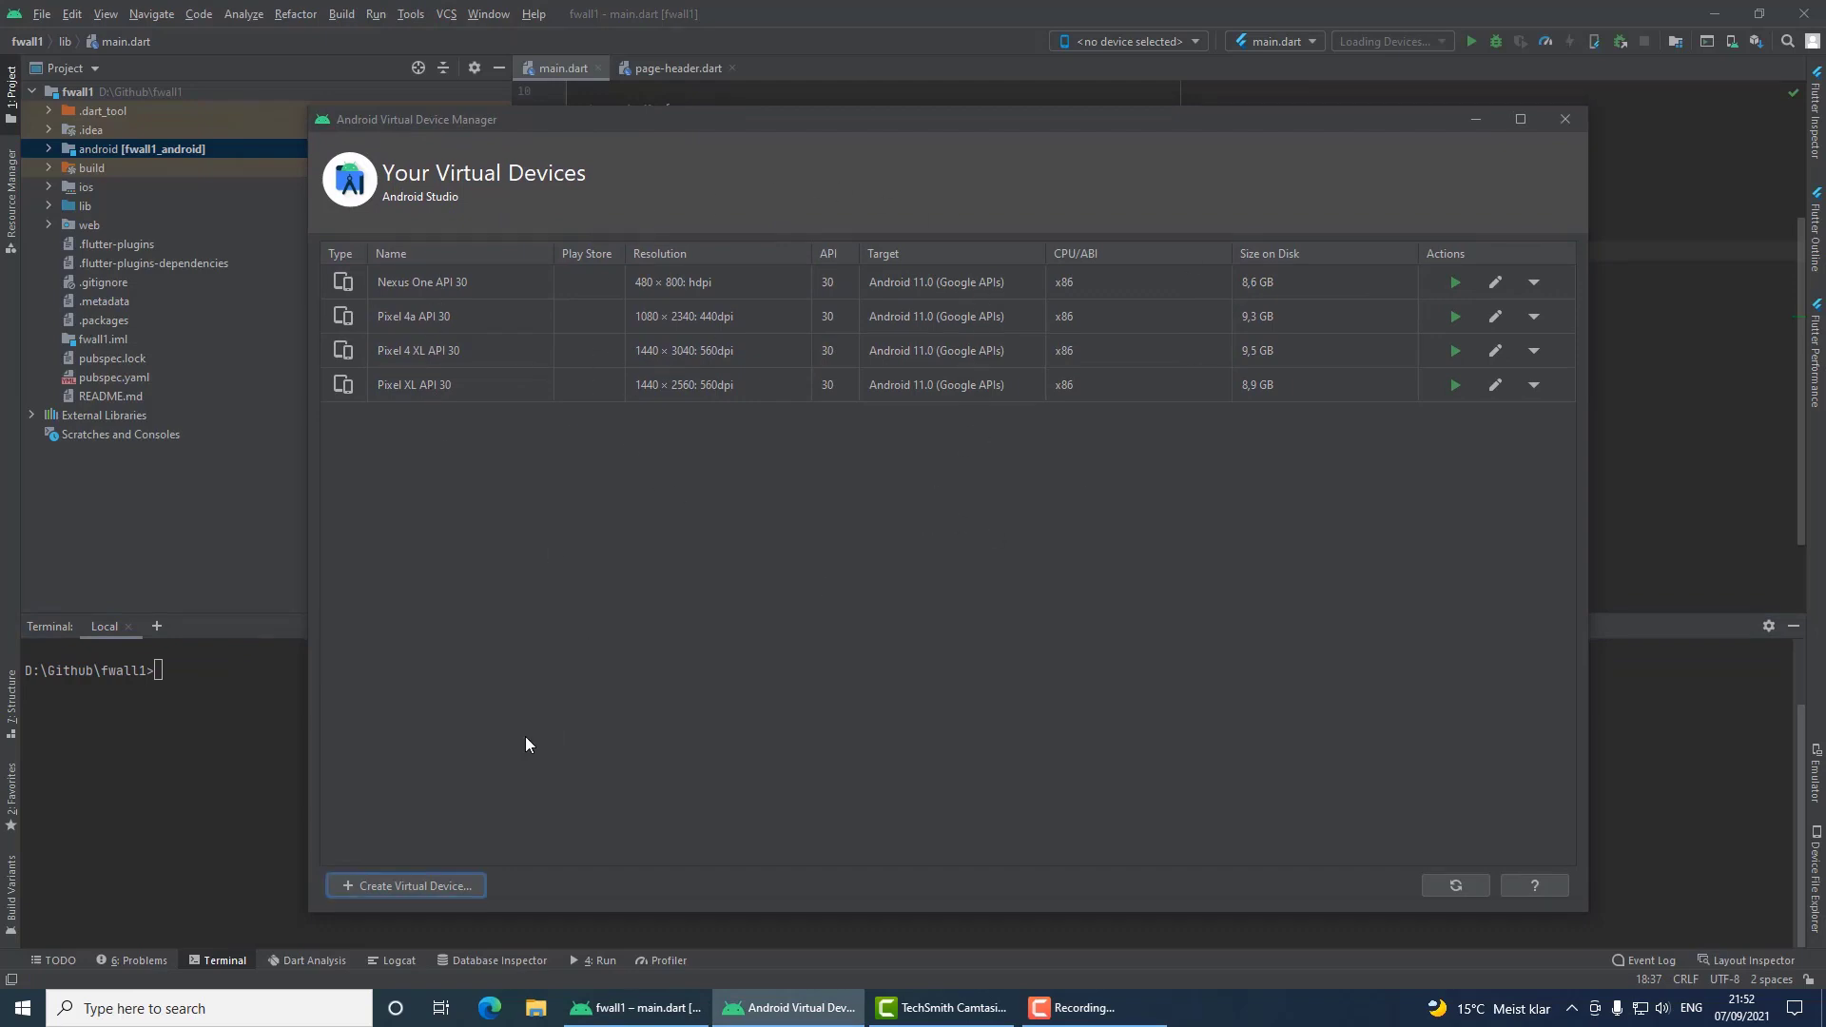
left_click(358, 888)
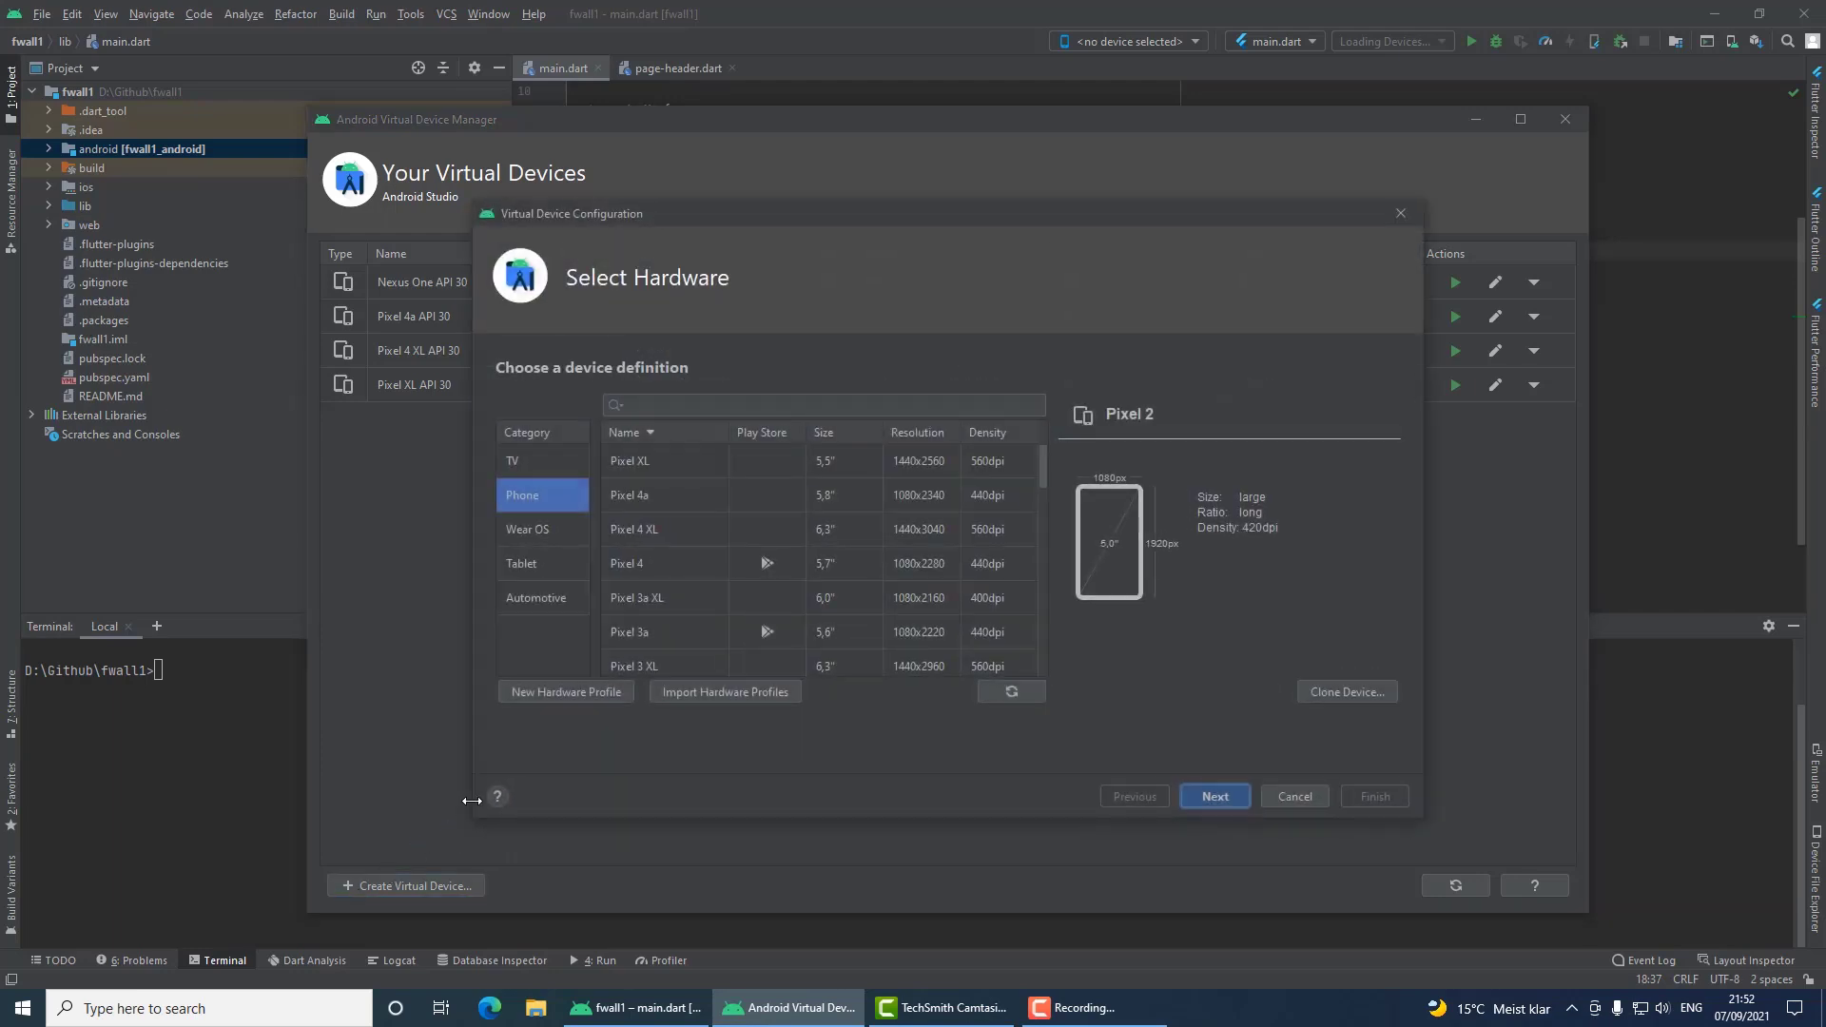
scroll(656, 570, "down", 2)
left_click(642, 493)
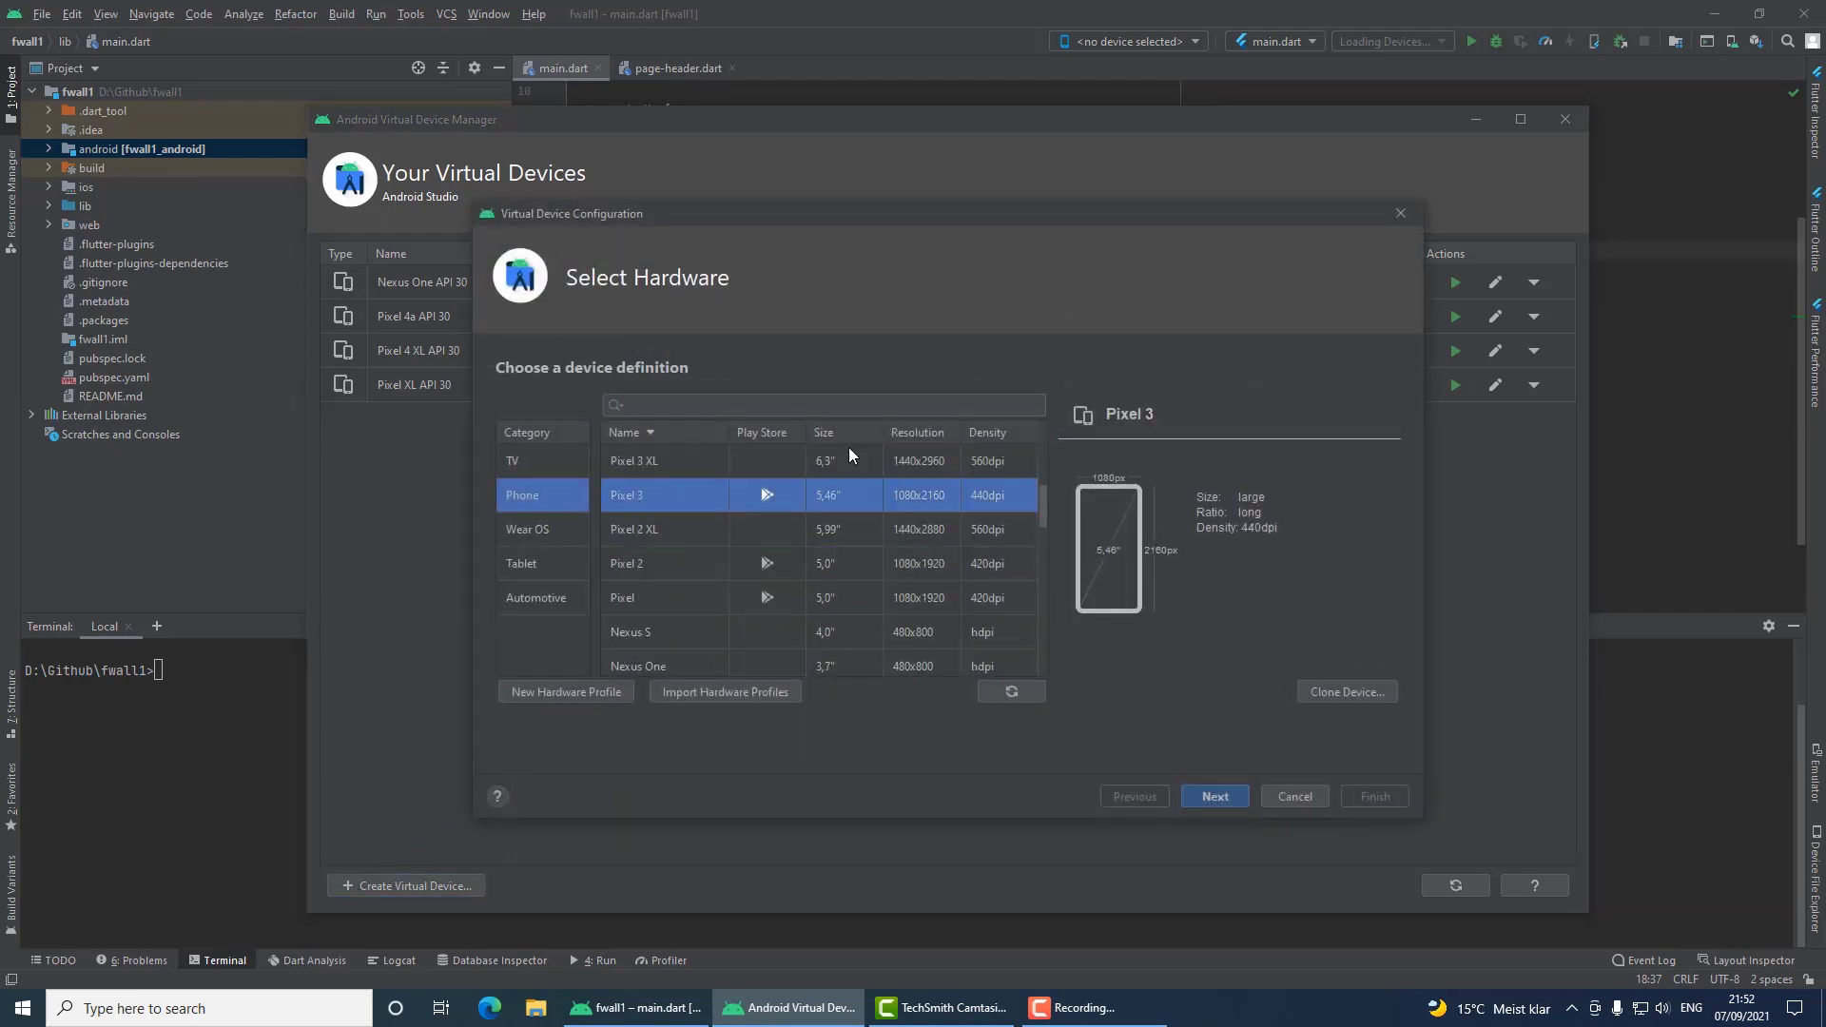
left_click_drag(758, 213, 747, 265)
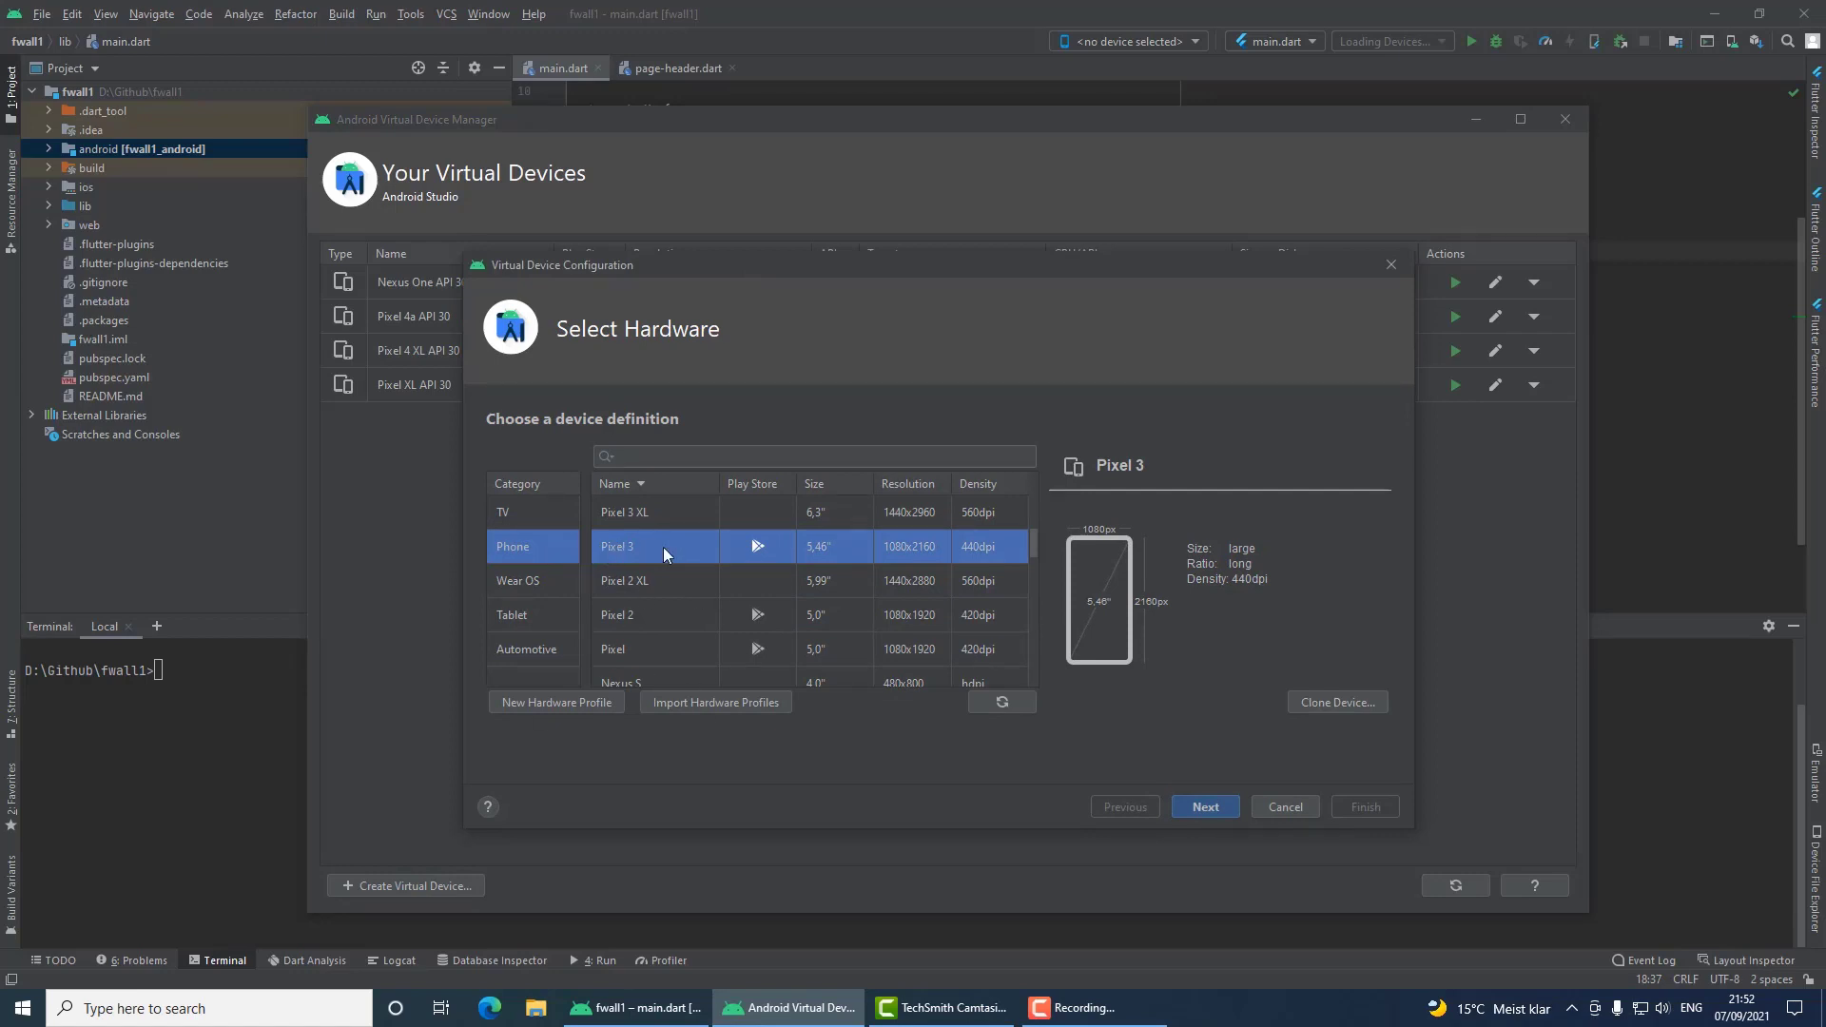
left_click(1199, 801)
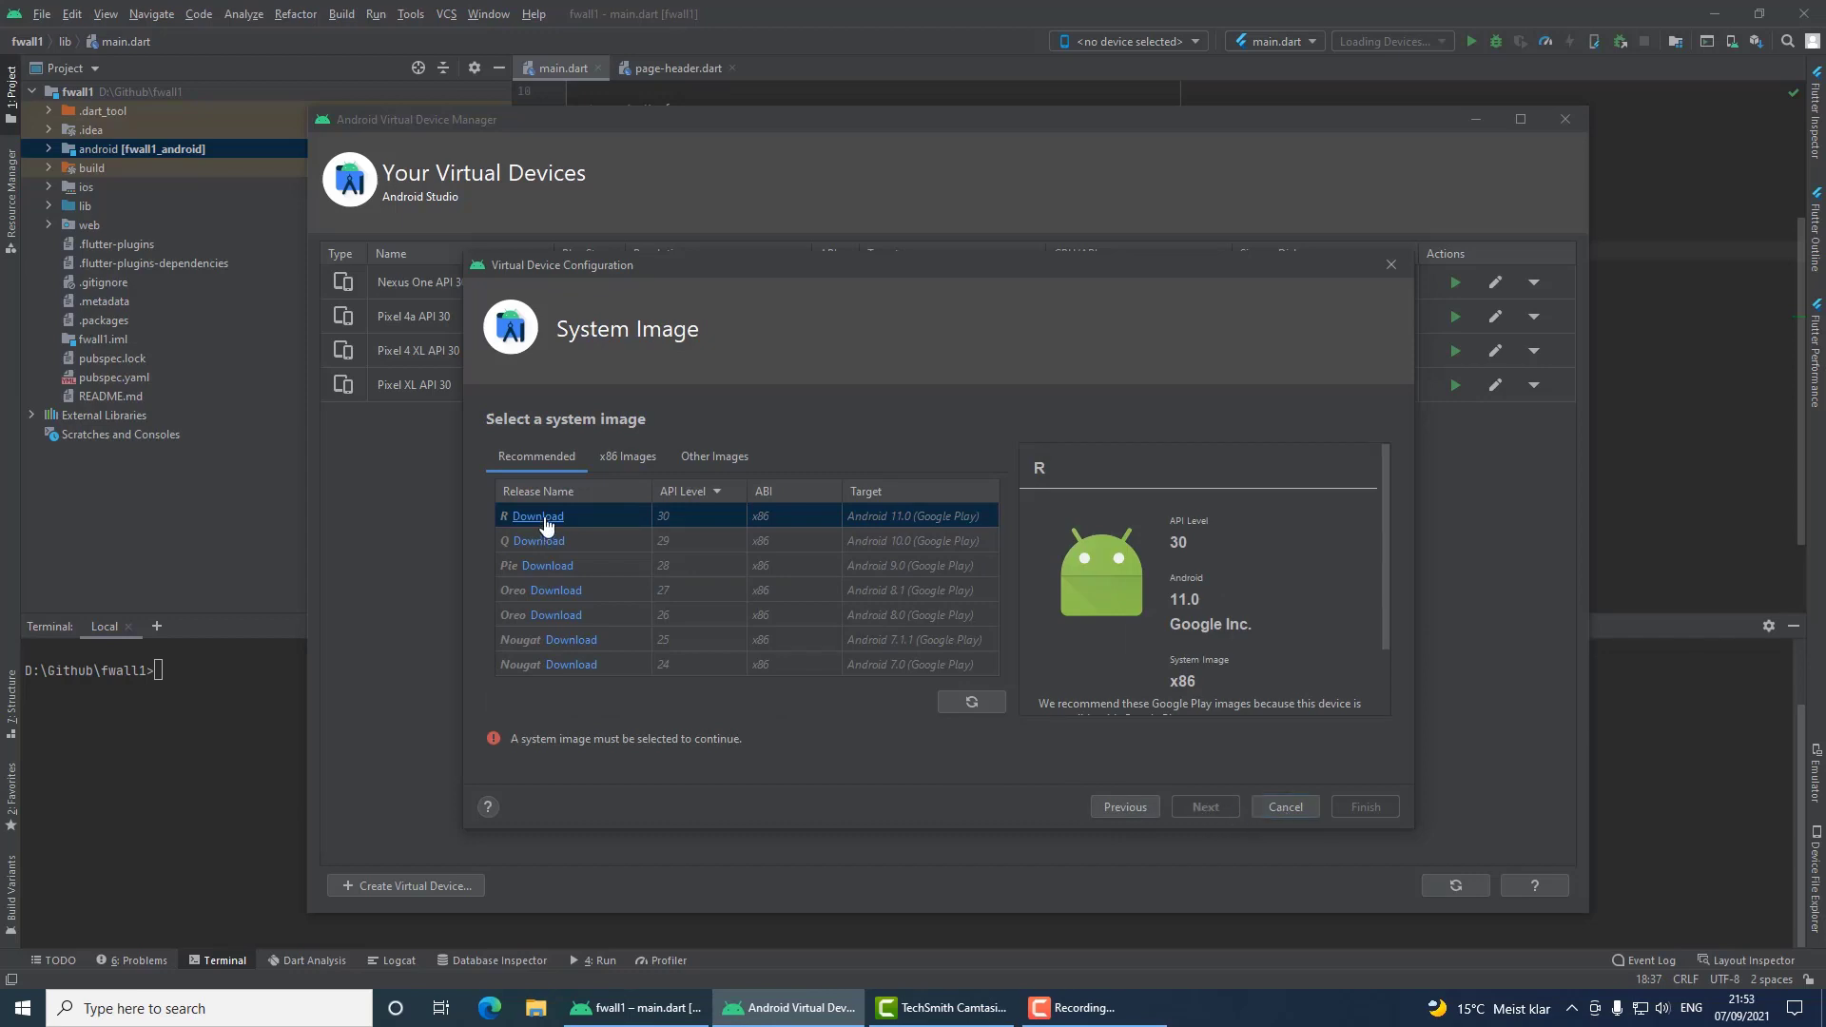
Step: Download the R system image (API level 30, x86, Android 11.0 with Google Play) and use it for the device
left_click(540, 517)
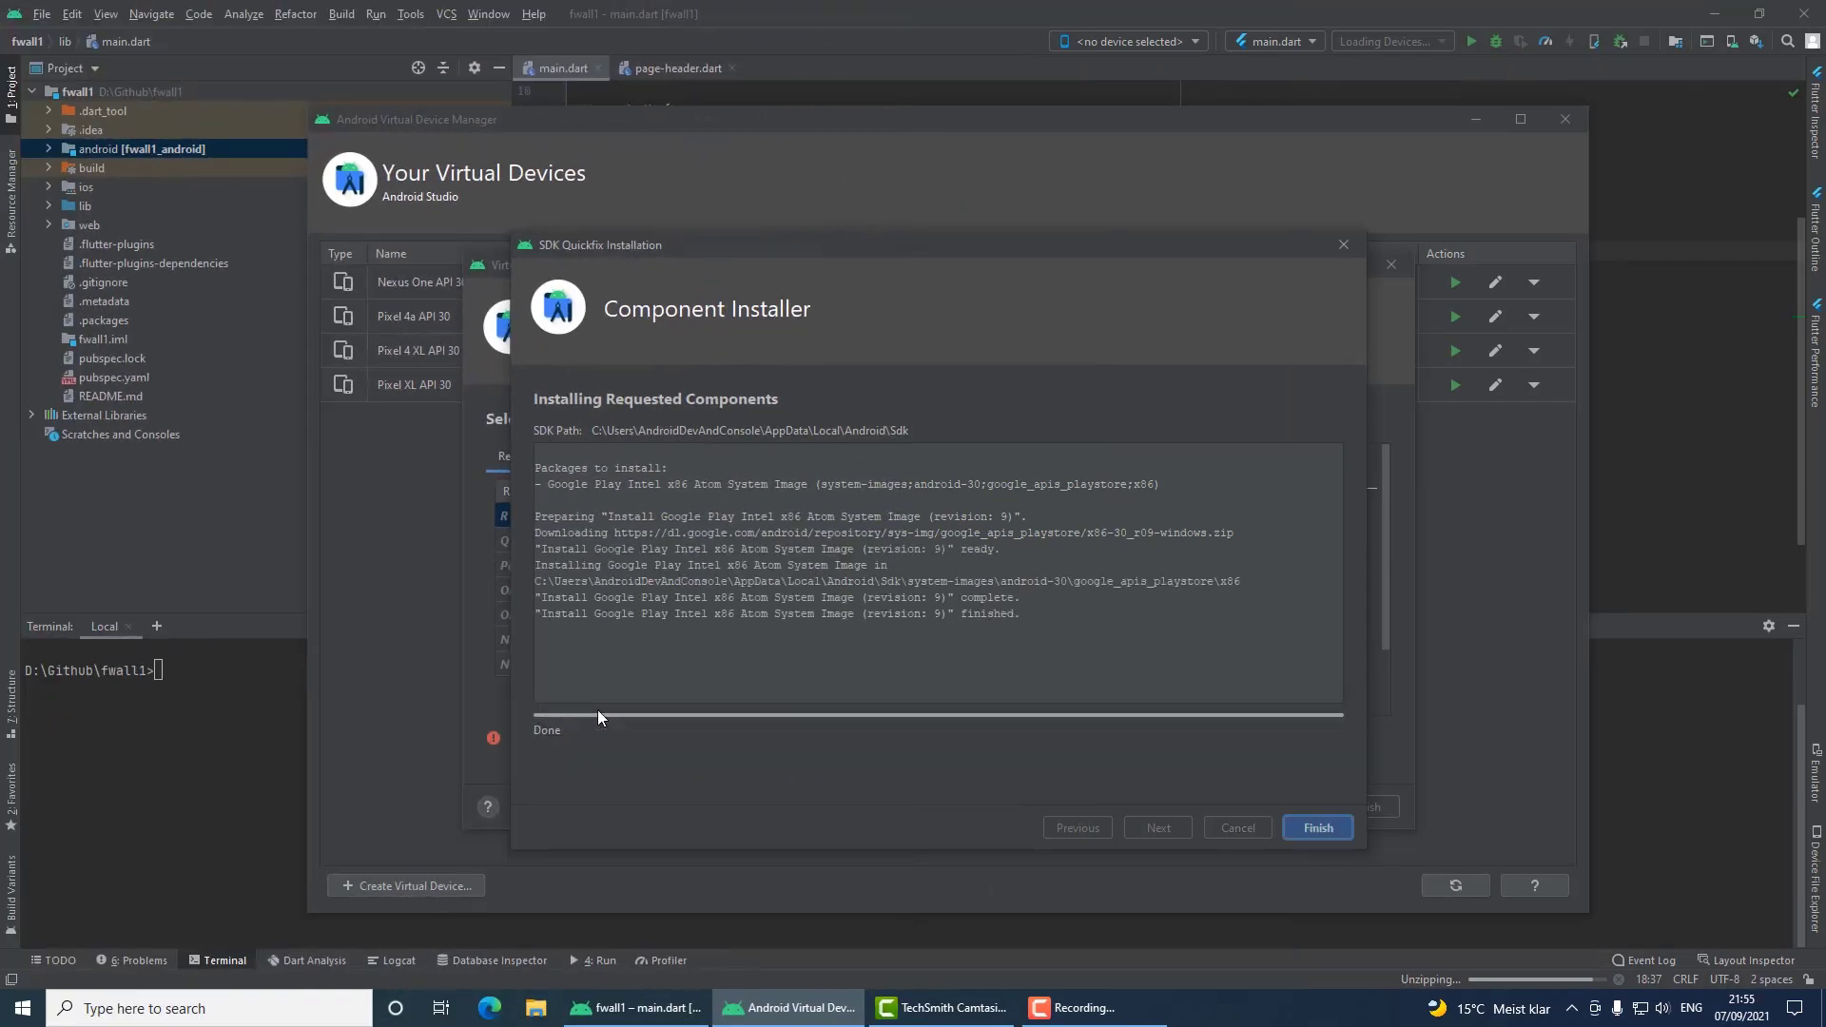
left_click(1319, 830)
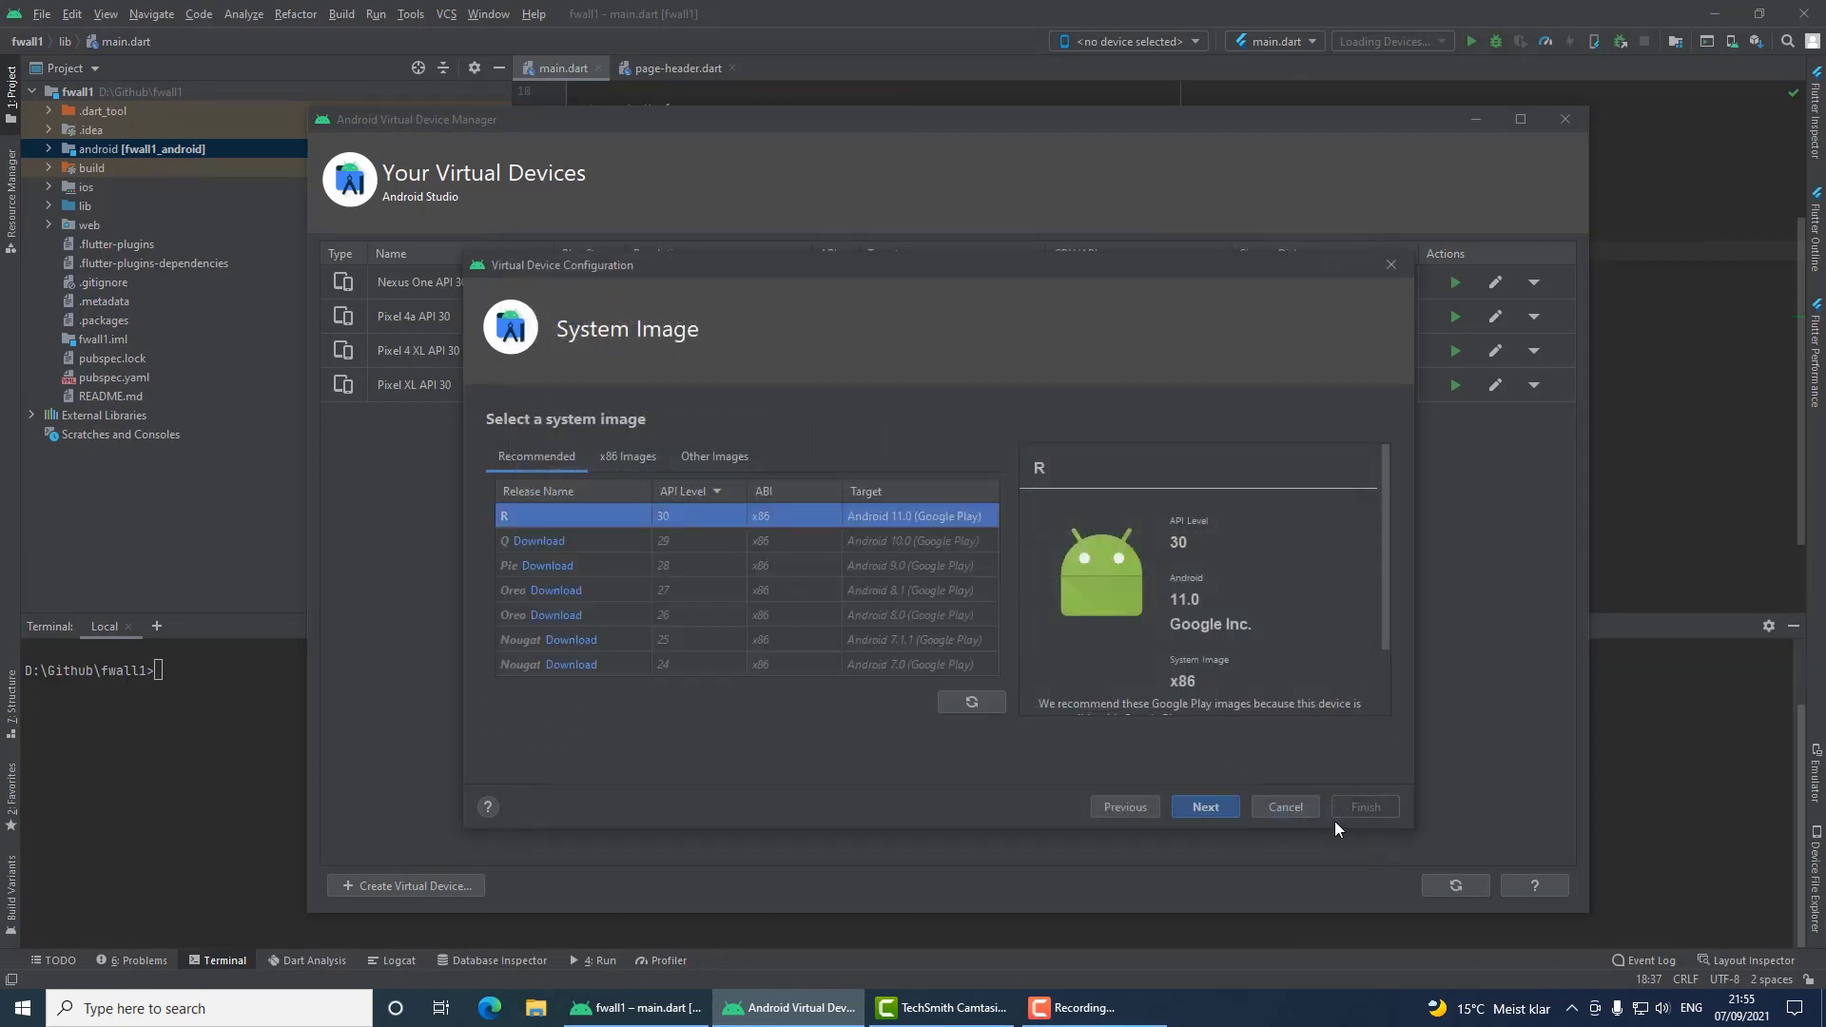
left_click(1205, 807)
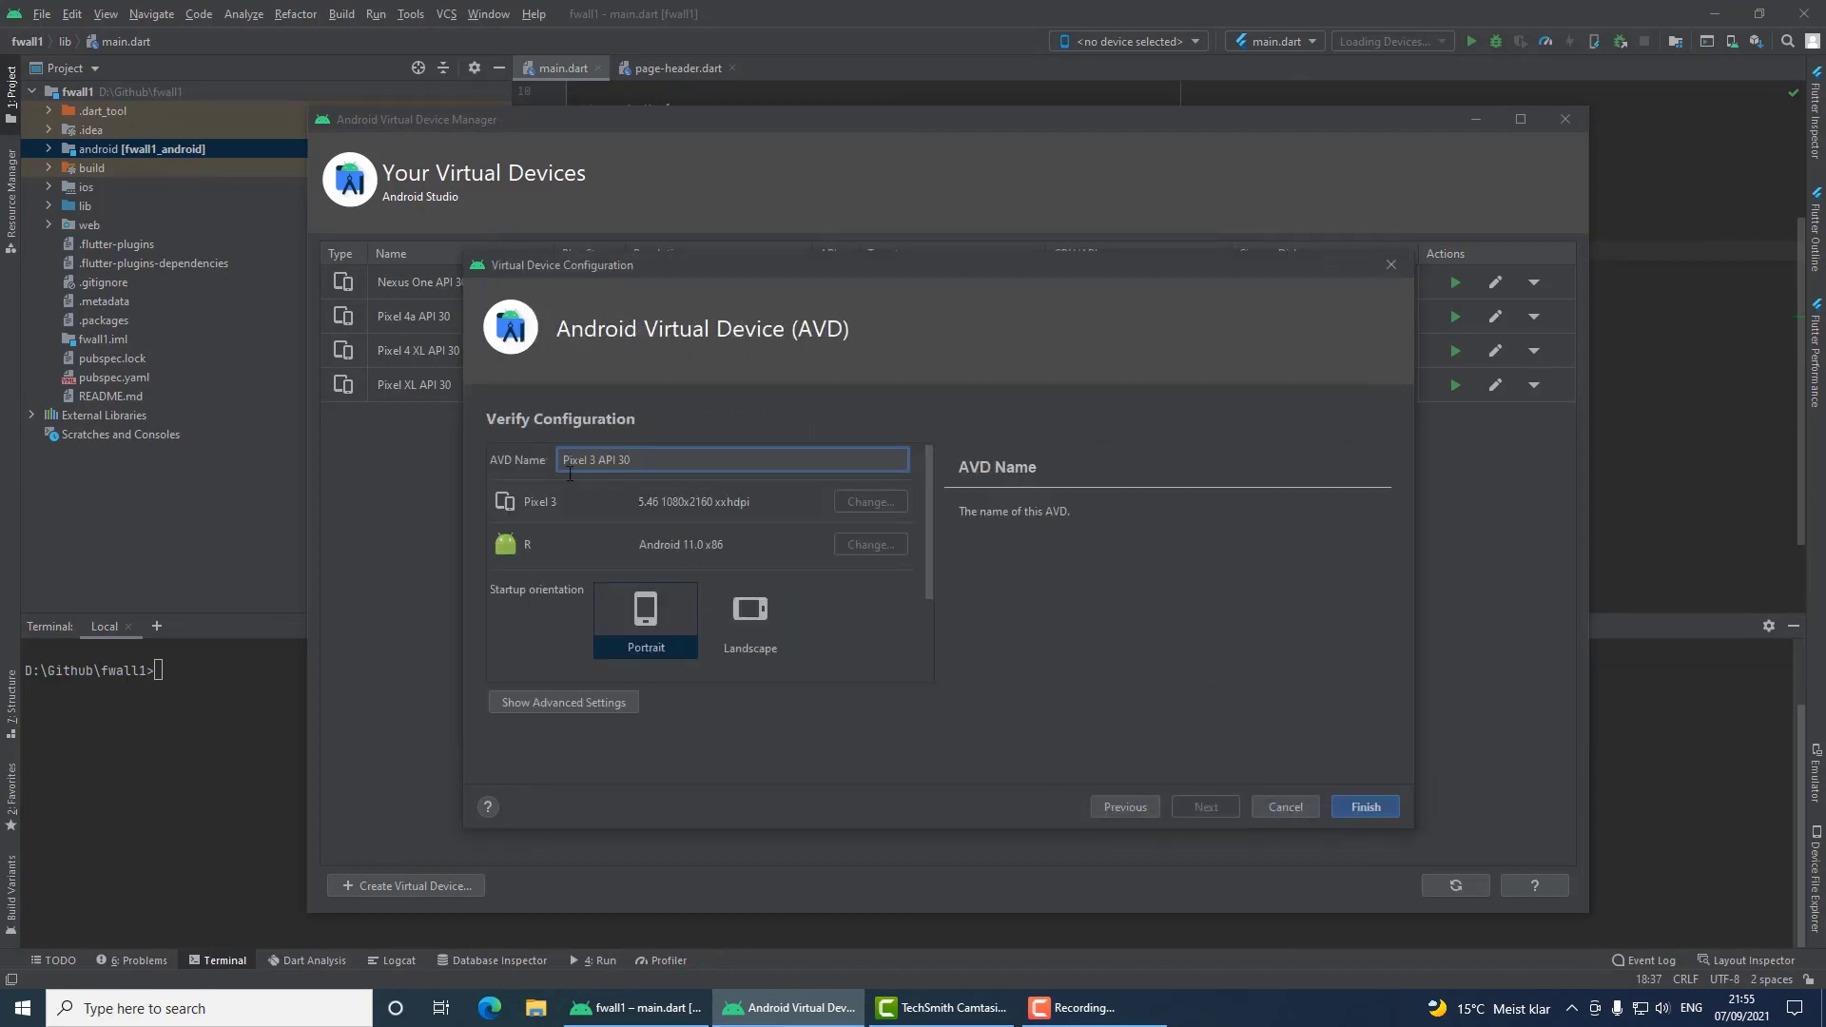
Step: Keep the AVD name Pixel 3 API 30 and finish creating the virtual device
left_click_drag(642, 462, 537, 456)
left_click_drag(654, 459, 596, 460)
left_click_drag(630, 460, 552, 468)
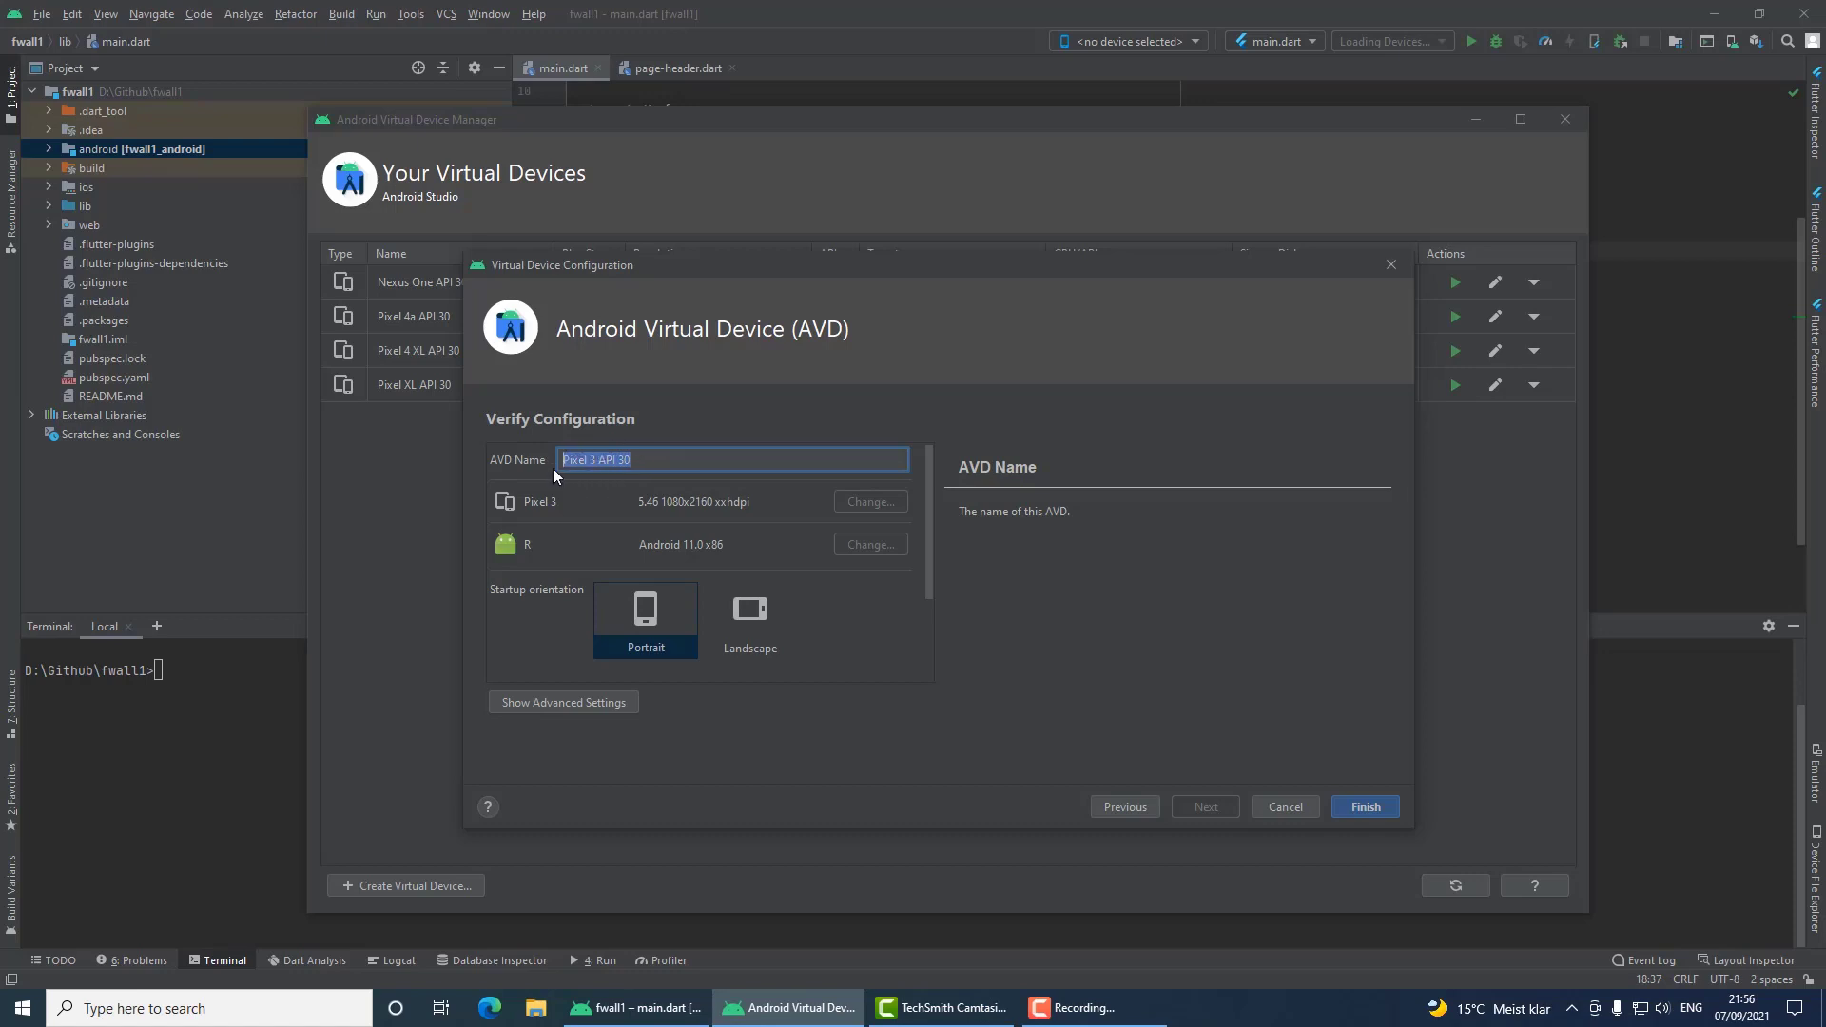
left_click(1364, 806)
Step: Launch the Pixel 3 API 30 emulator, dismiss the adb error, and arrange its window beside the device manager
left_click(1456, 317)
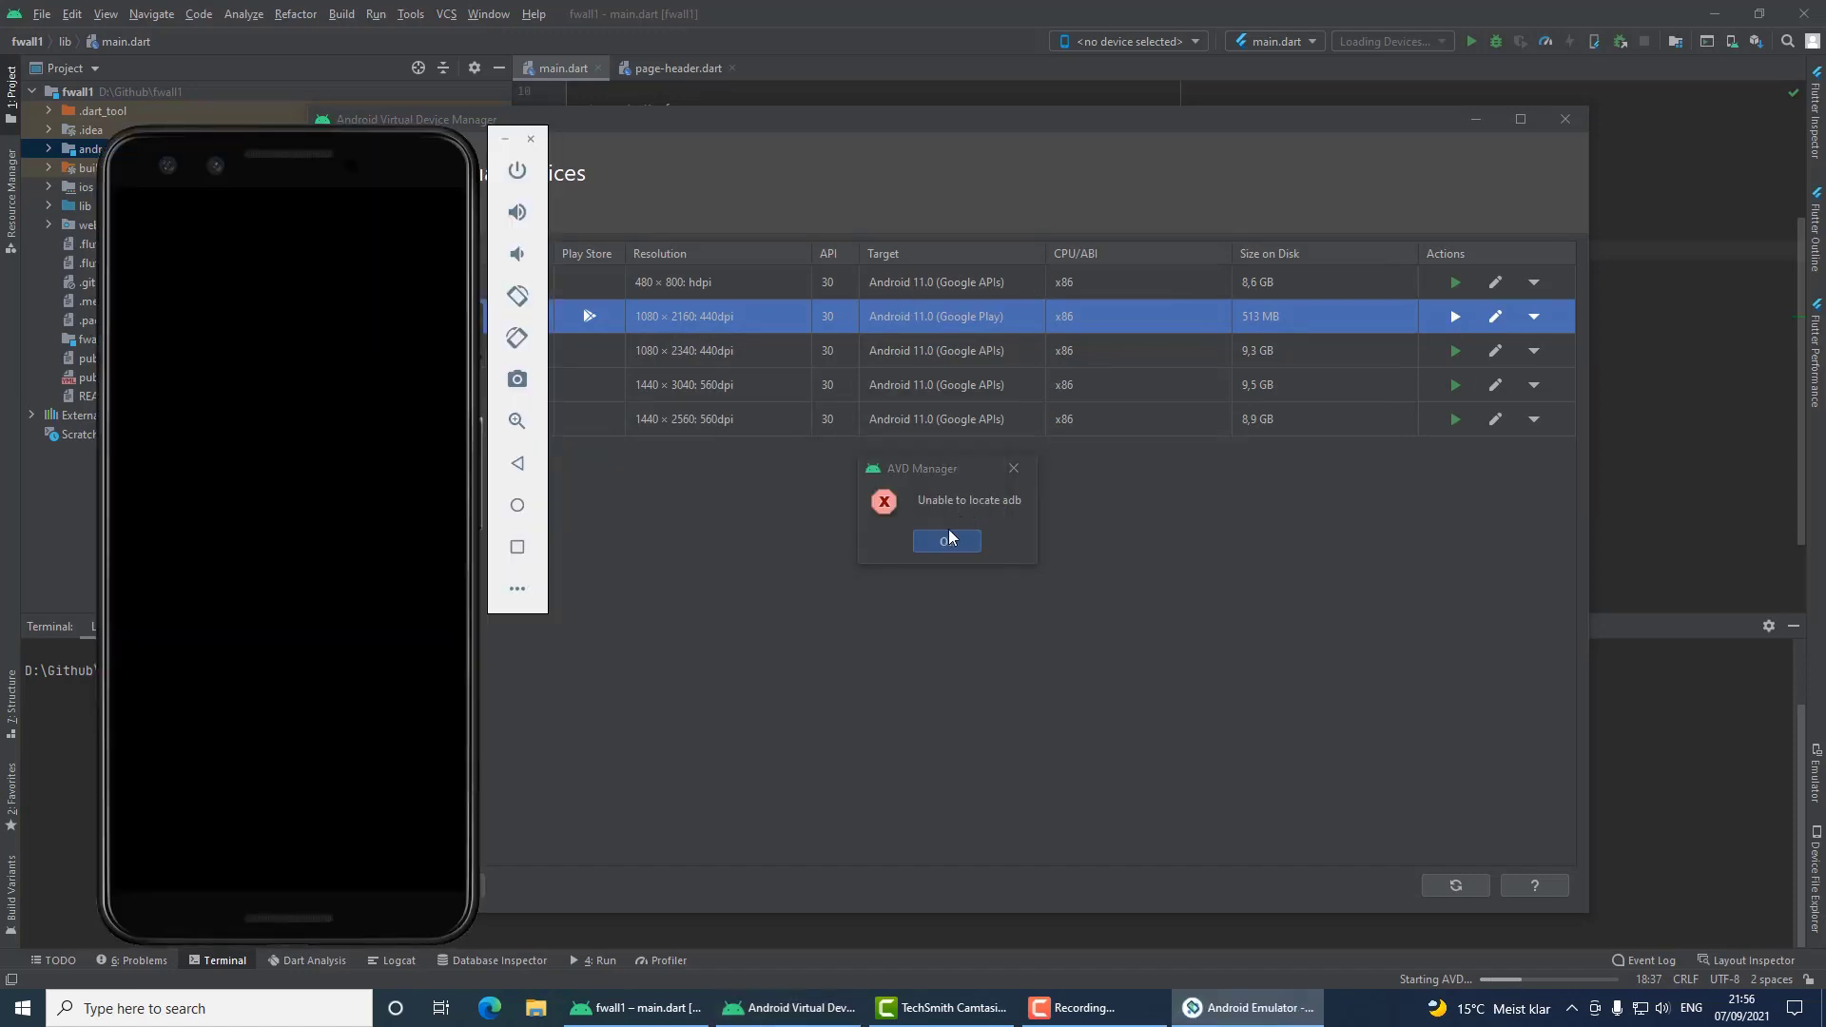
left_click(951, 541)
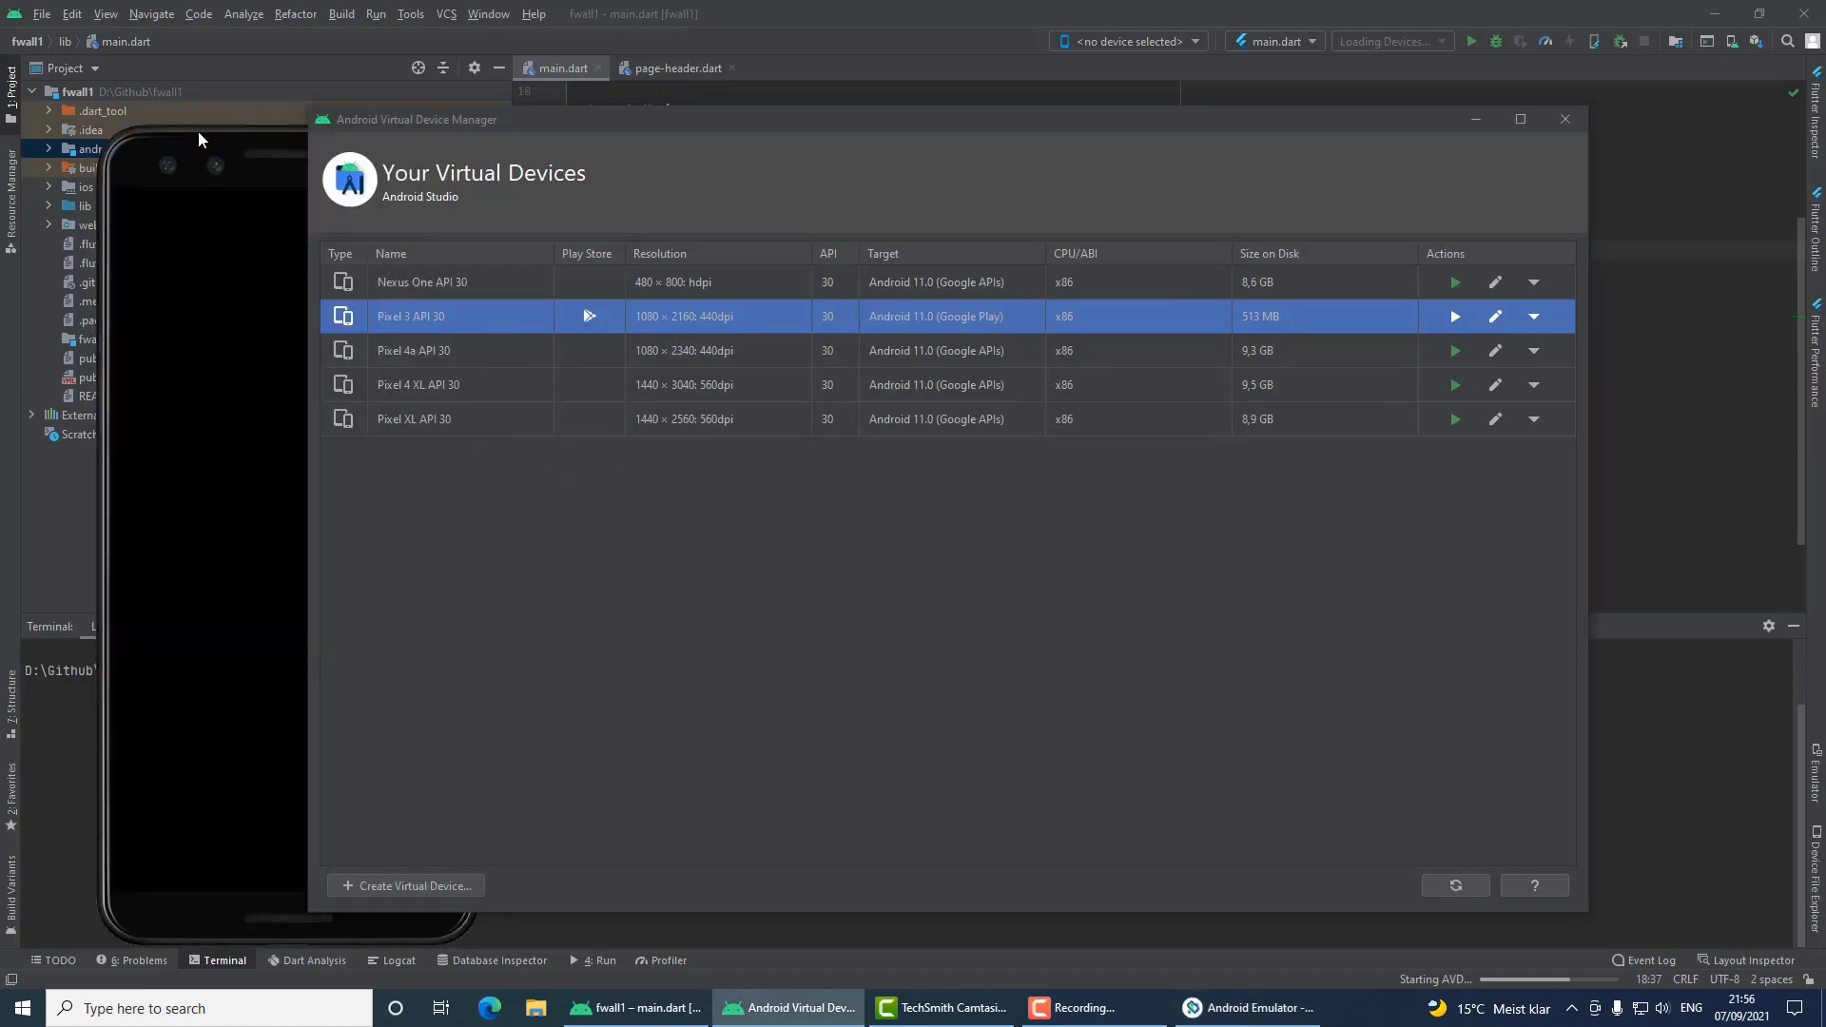
left_click_drag(215, 142, 1386, 82)
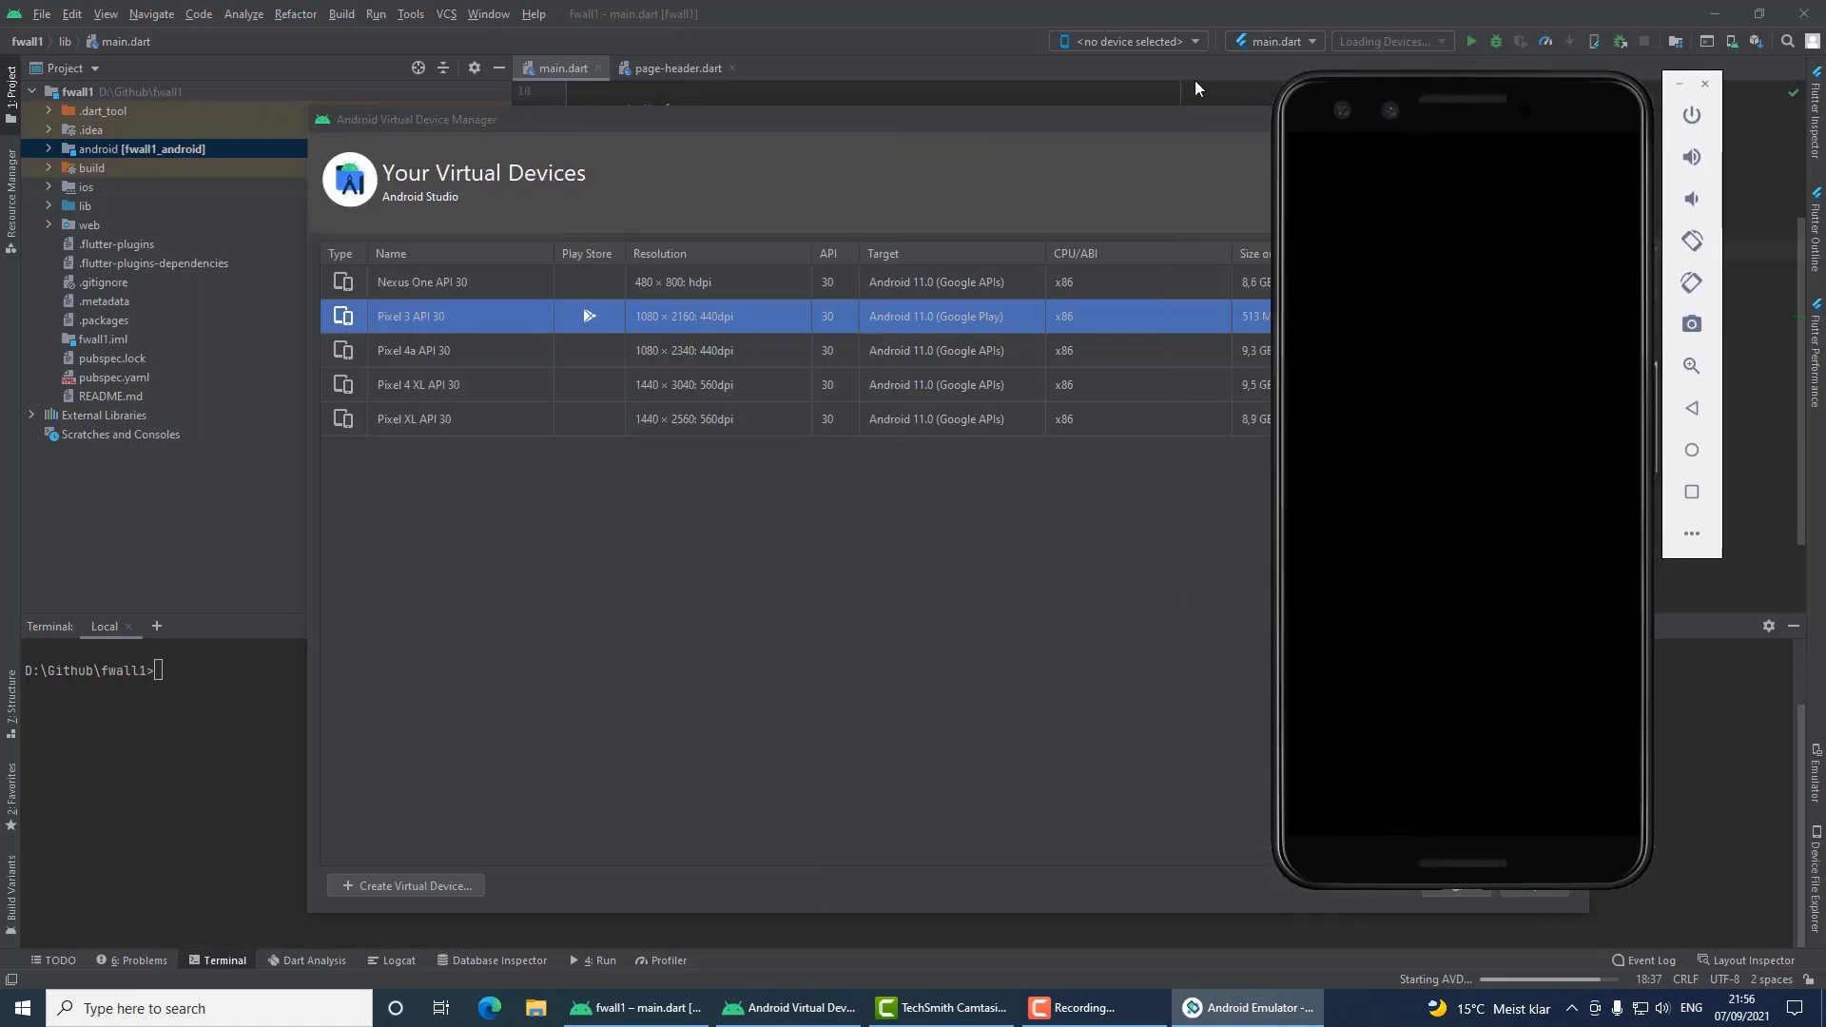
left_click(1693, 116)
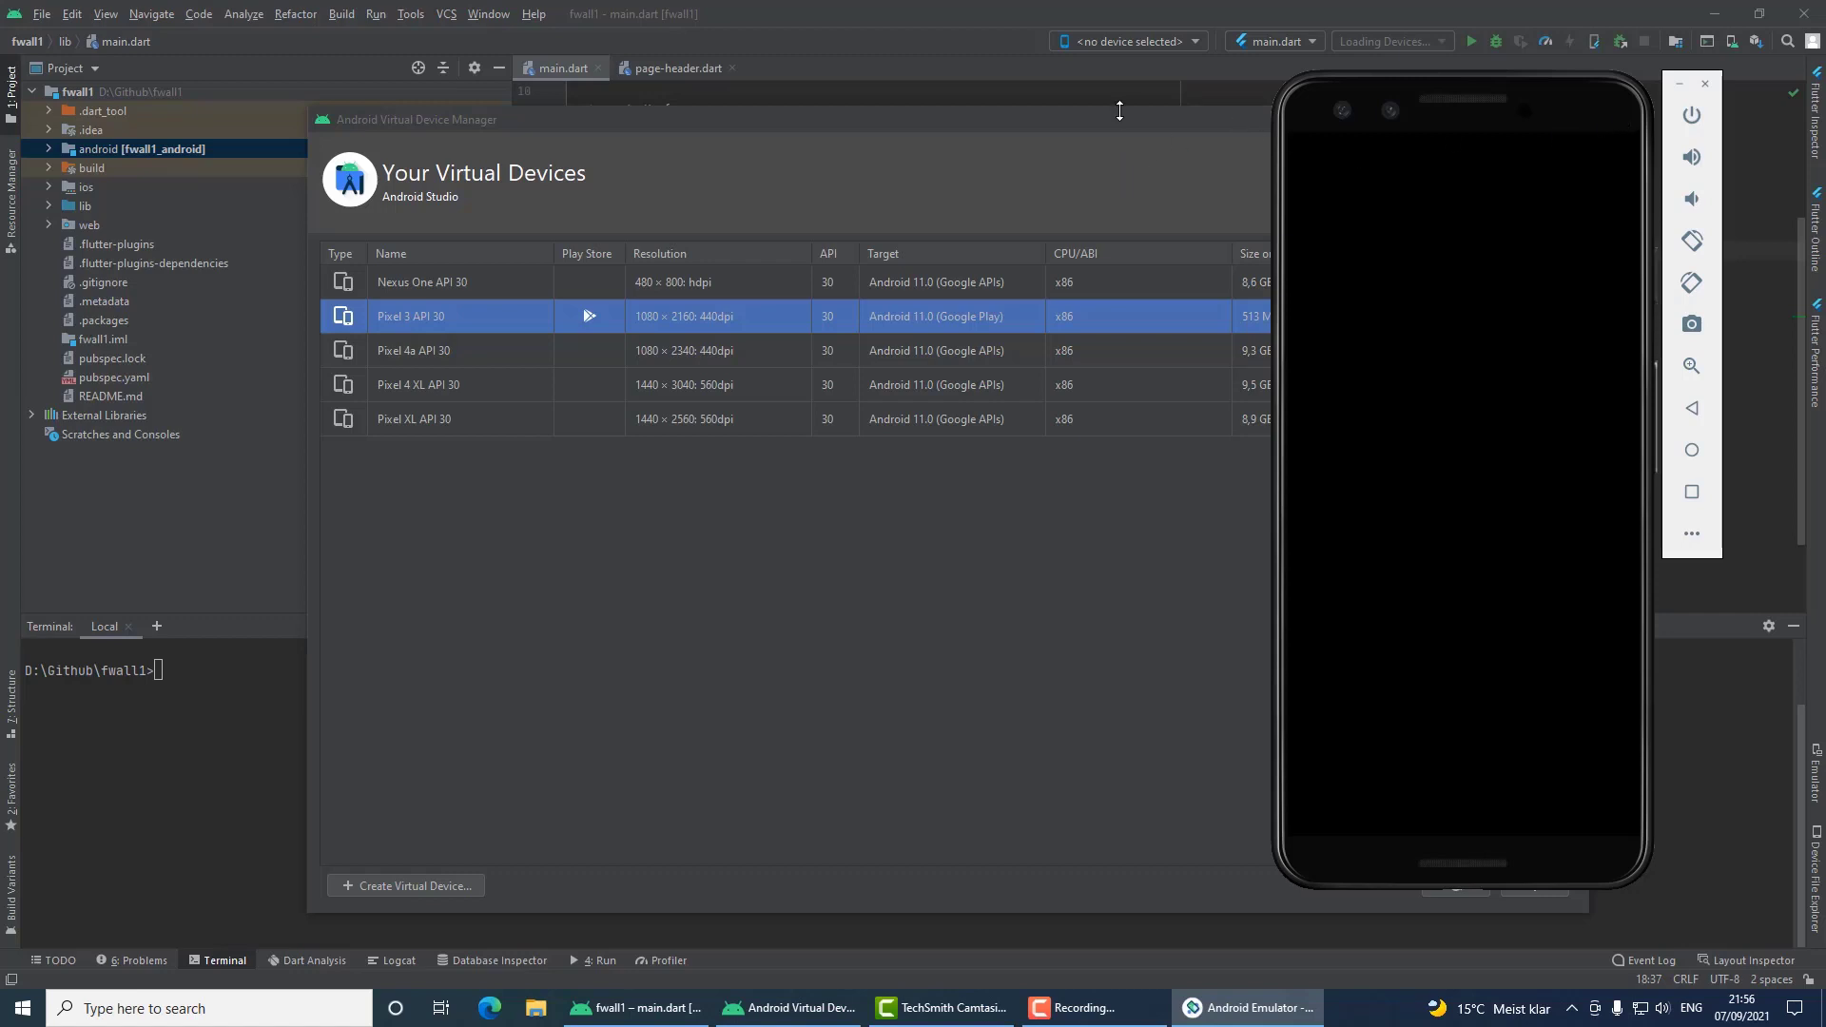
left_click_drag(1119, 117, 1058, 133)
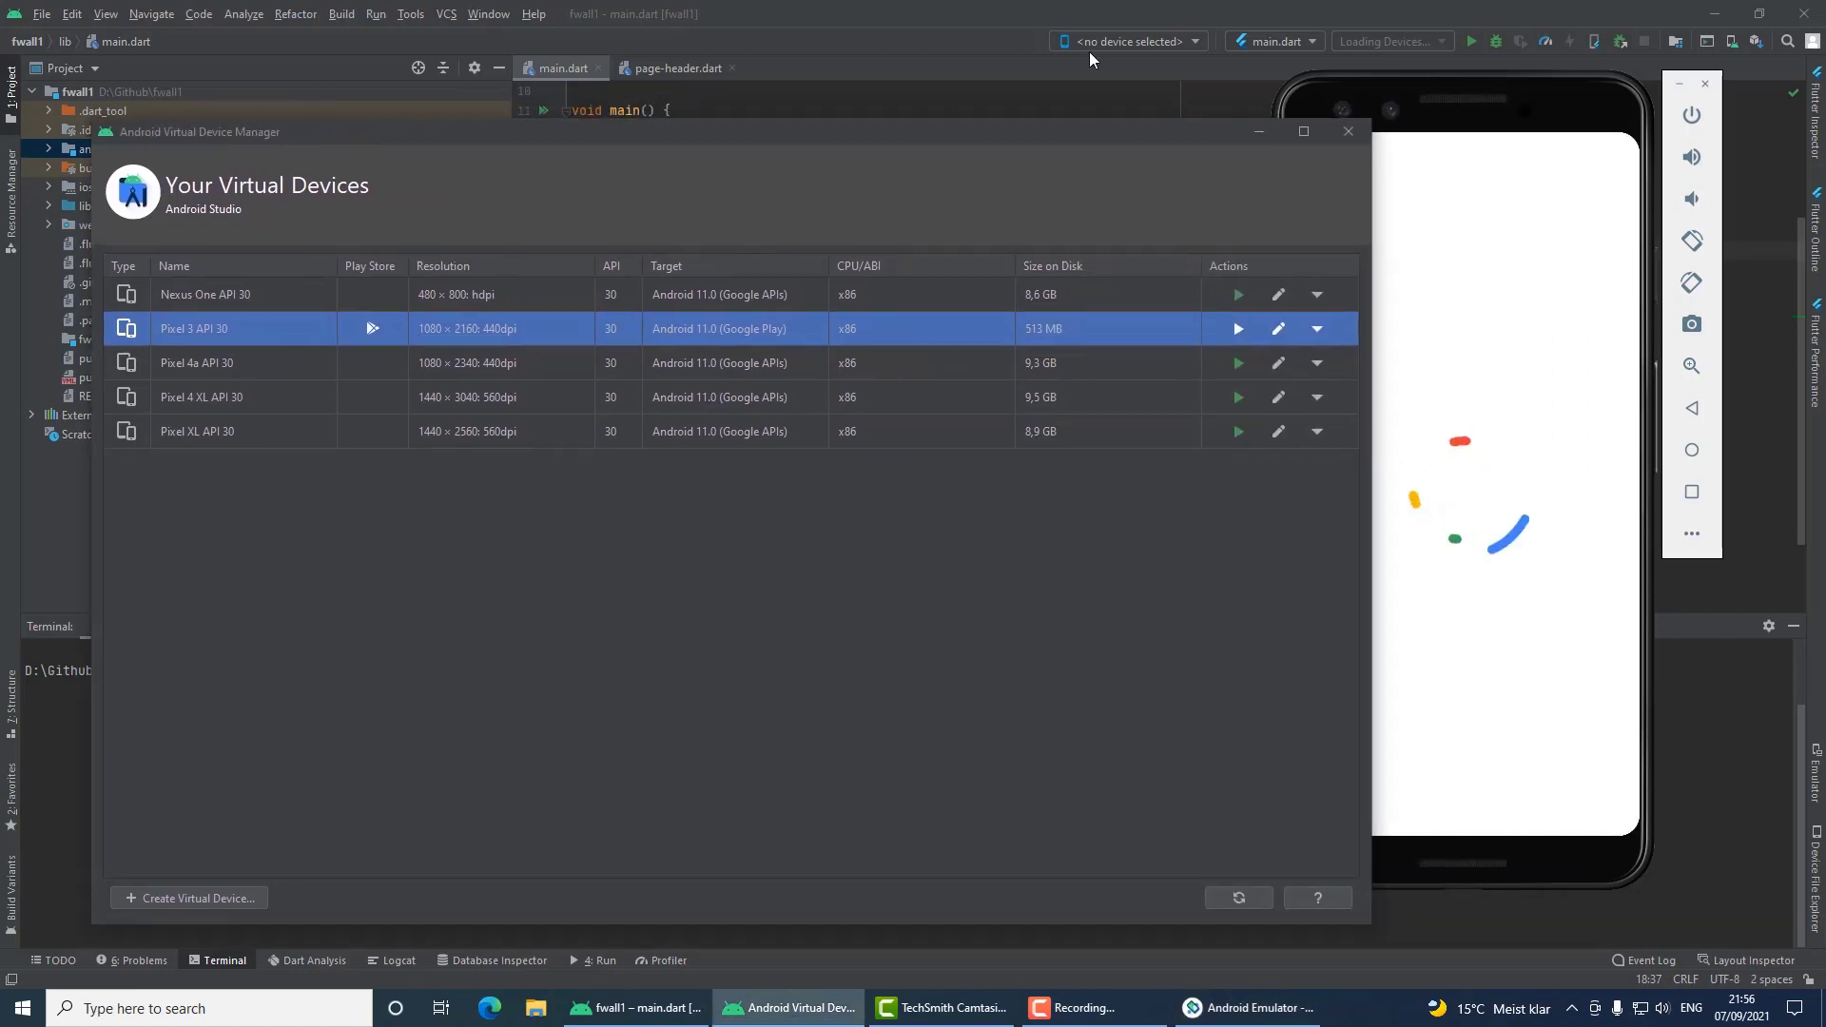
Step: Check the Flutter device selection list for the running Pixel 3 emulator
left_click(1161, 42)
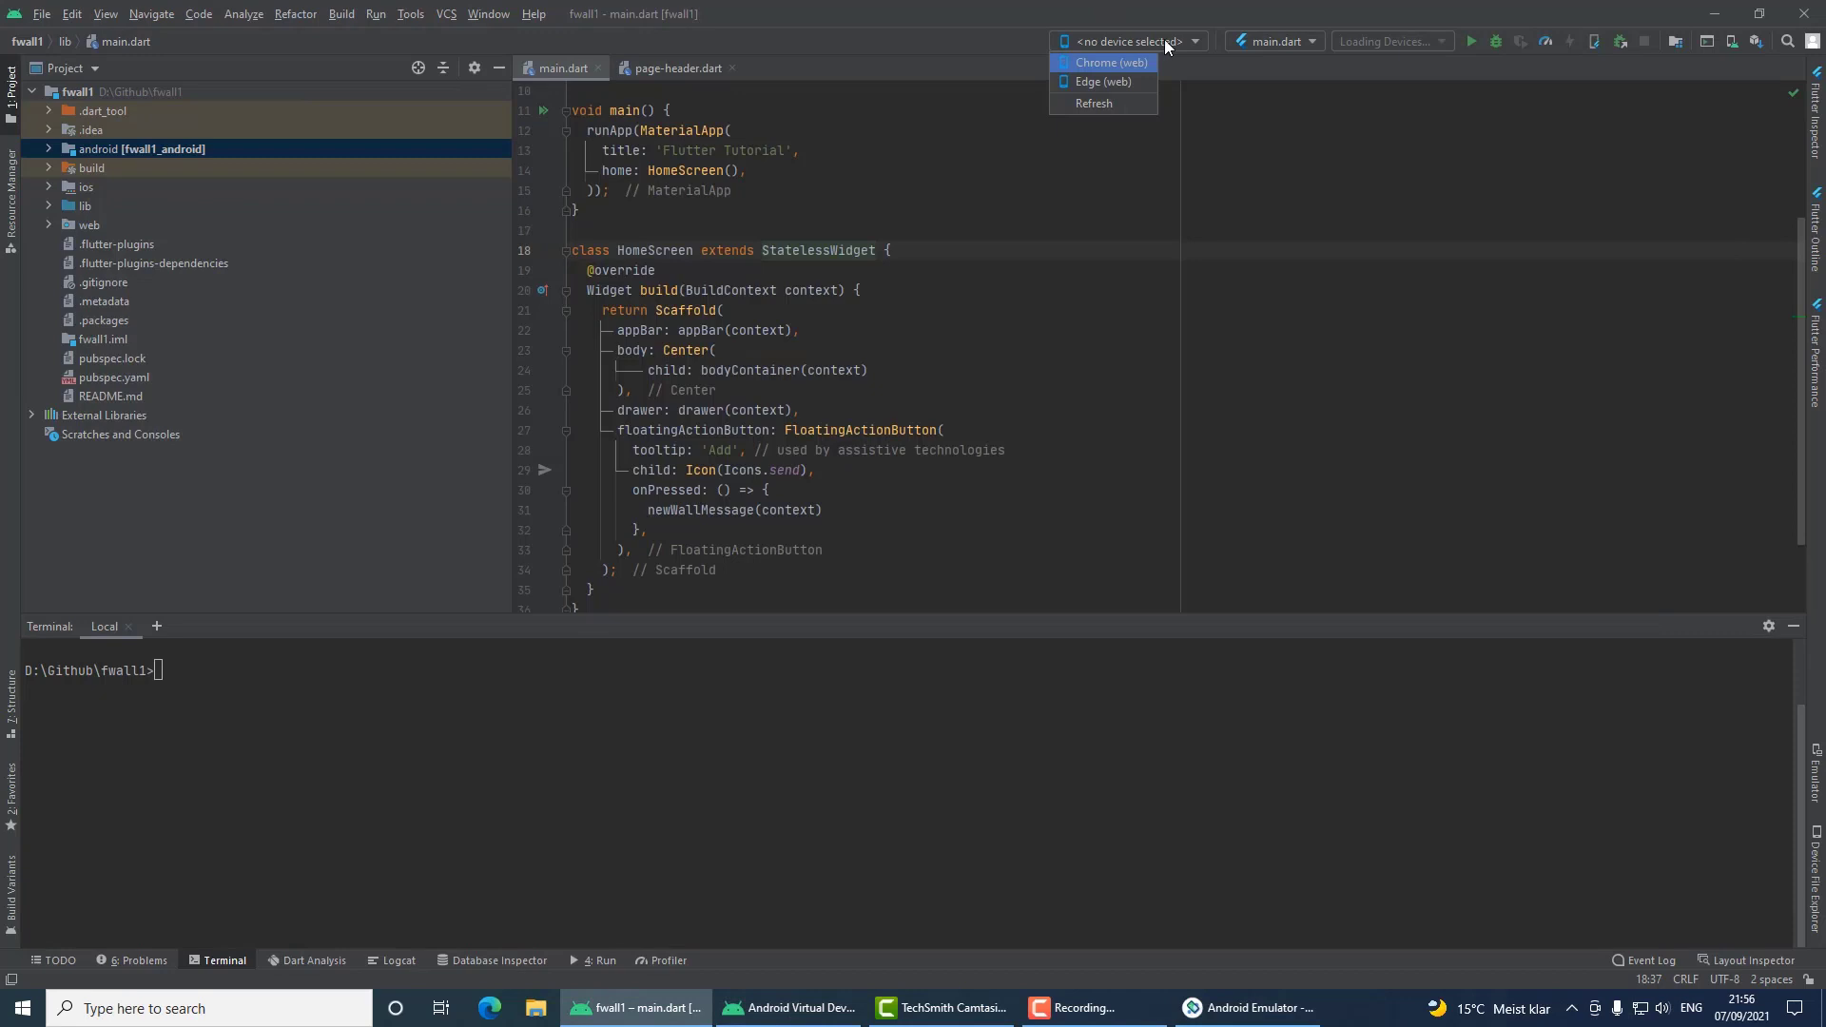
left_click(1248, 1008)
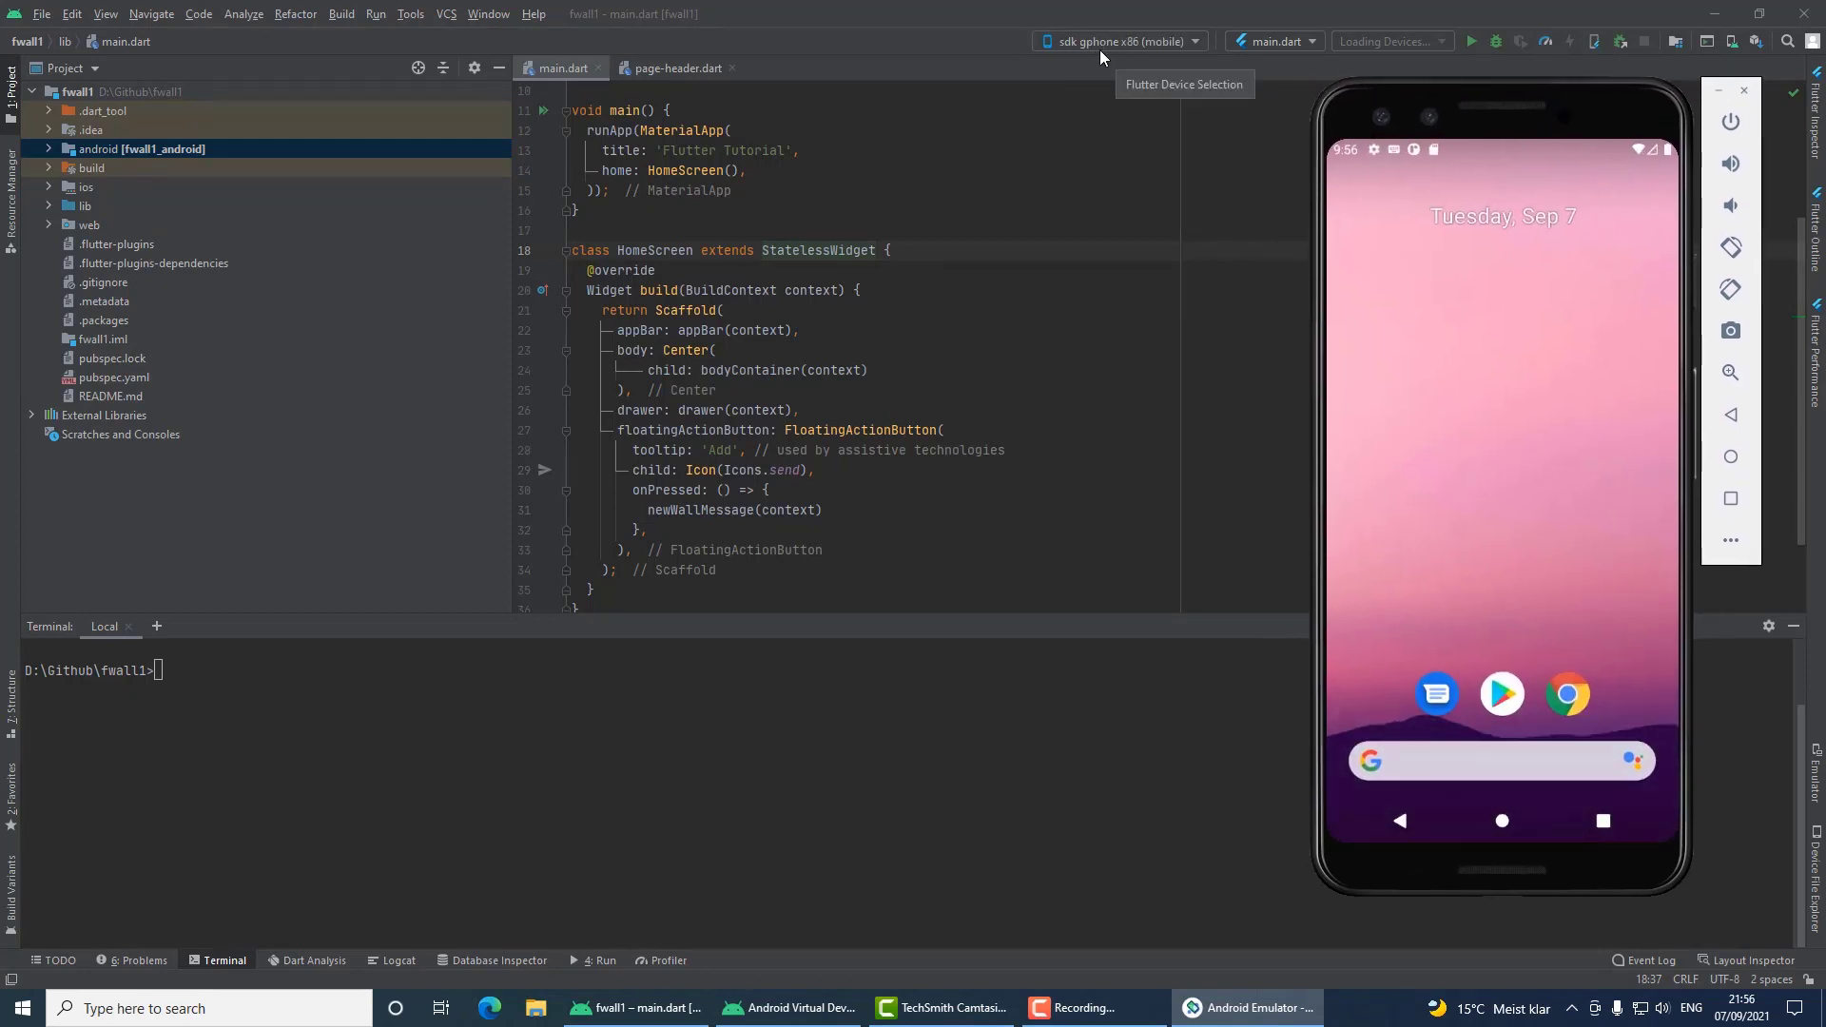
left_click(1196, 42)
left_click(1196, 42)
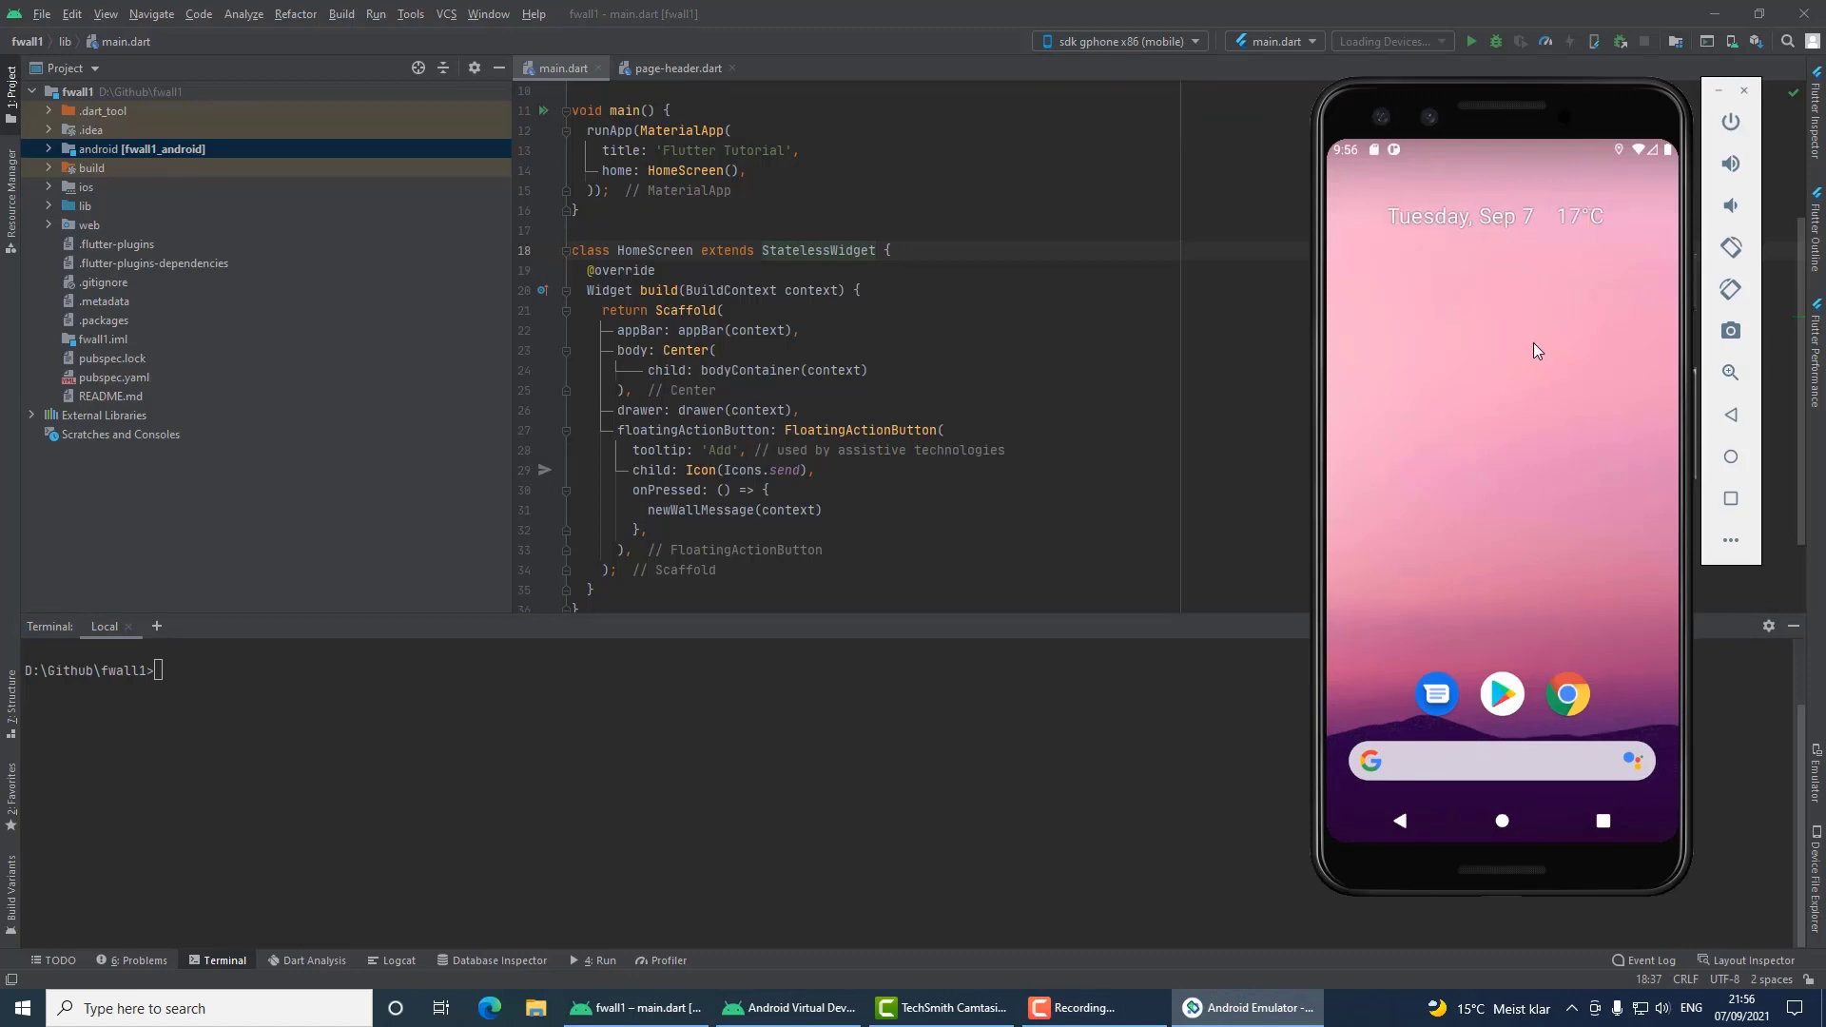
Step: Launch the Pixel 4a API 30 emulator from the AVD Manager and choose sdk gphone x86 (mobile) as the Flutter target device
left_click(411, 13)
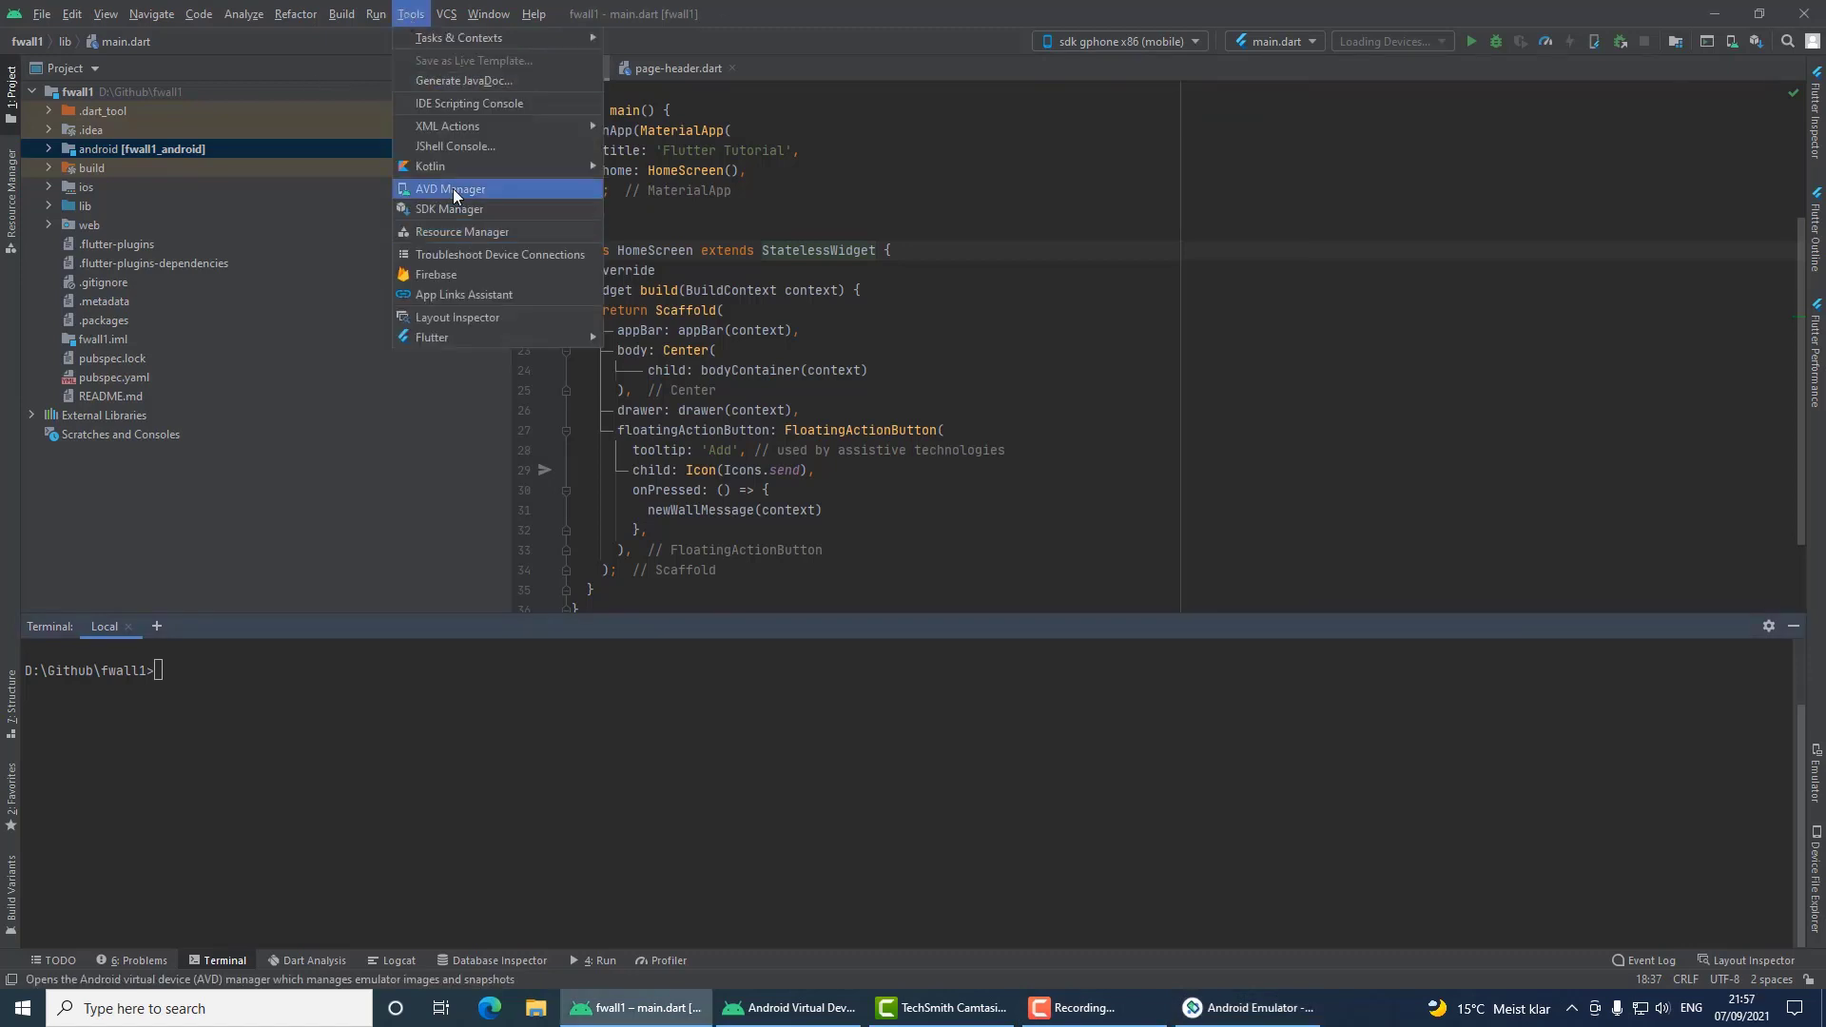
left_click(453, 188)
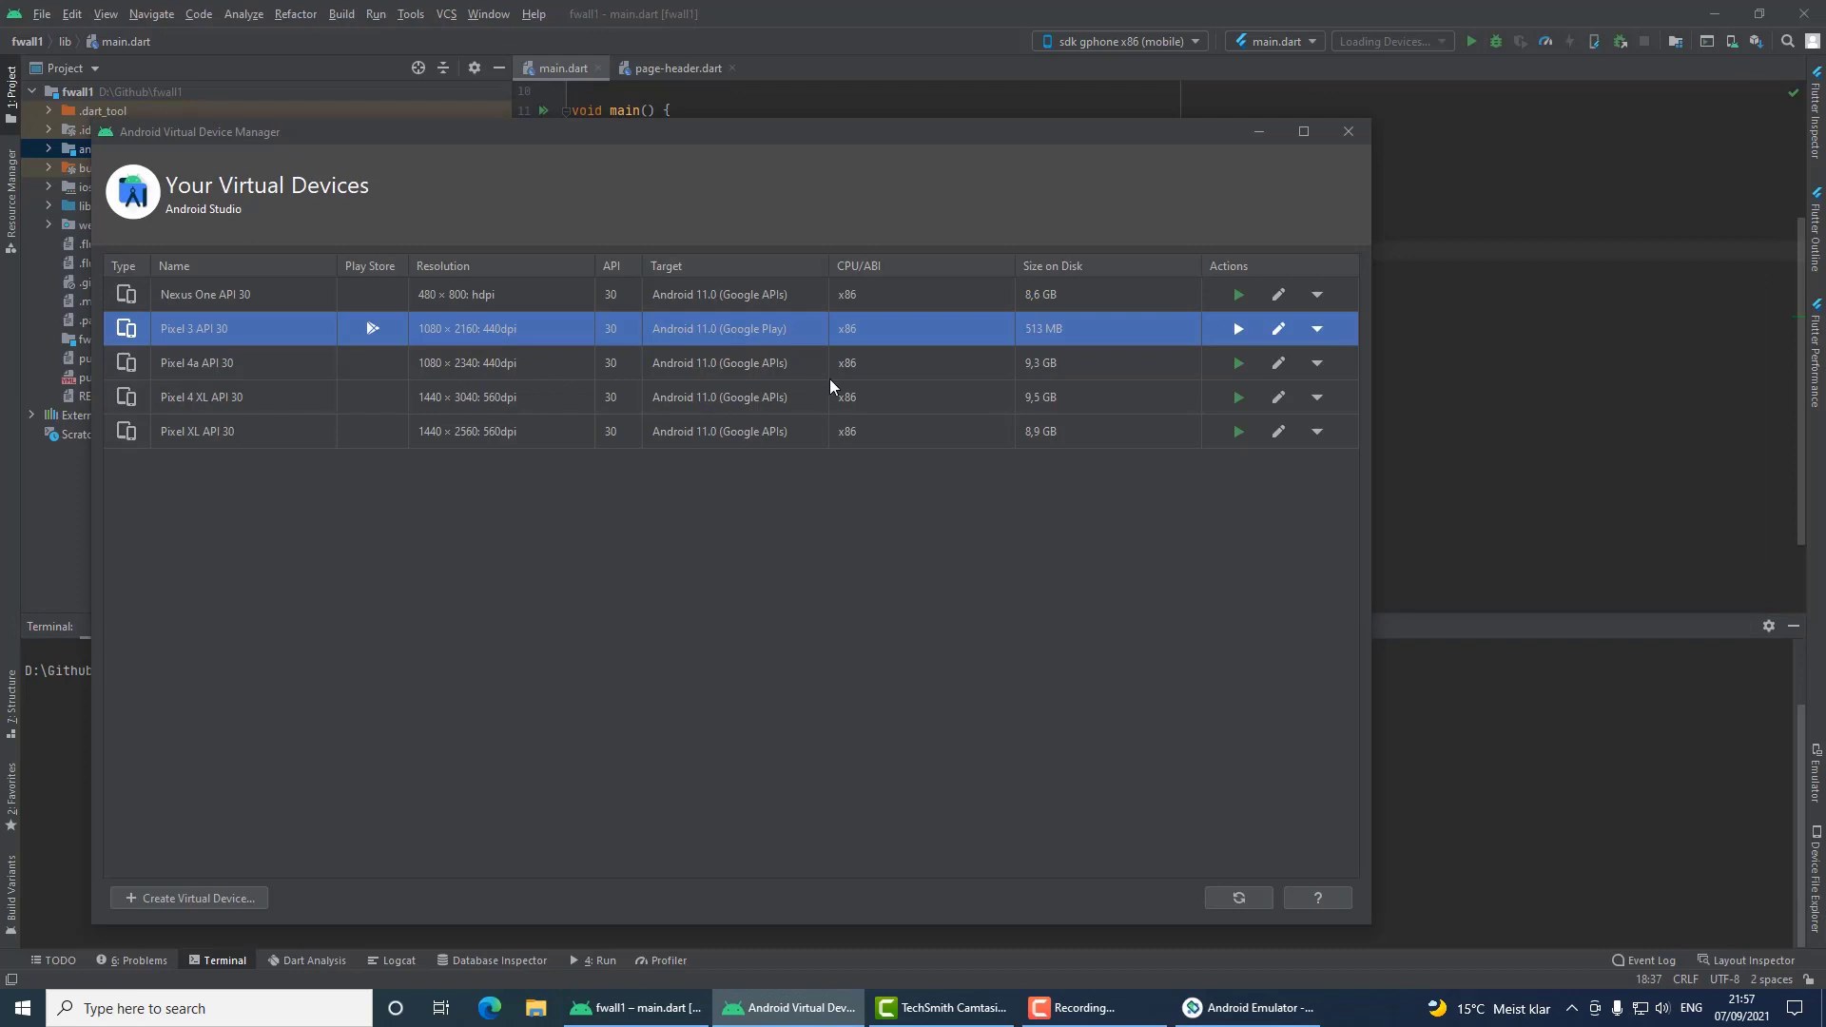
left_click(1237, 363)
left_click(796, 481)
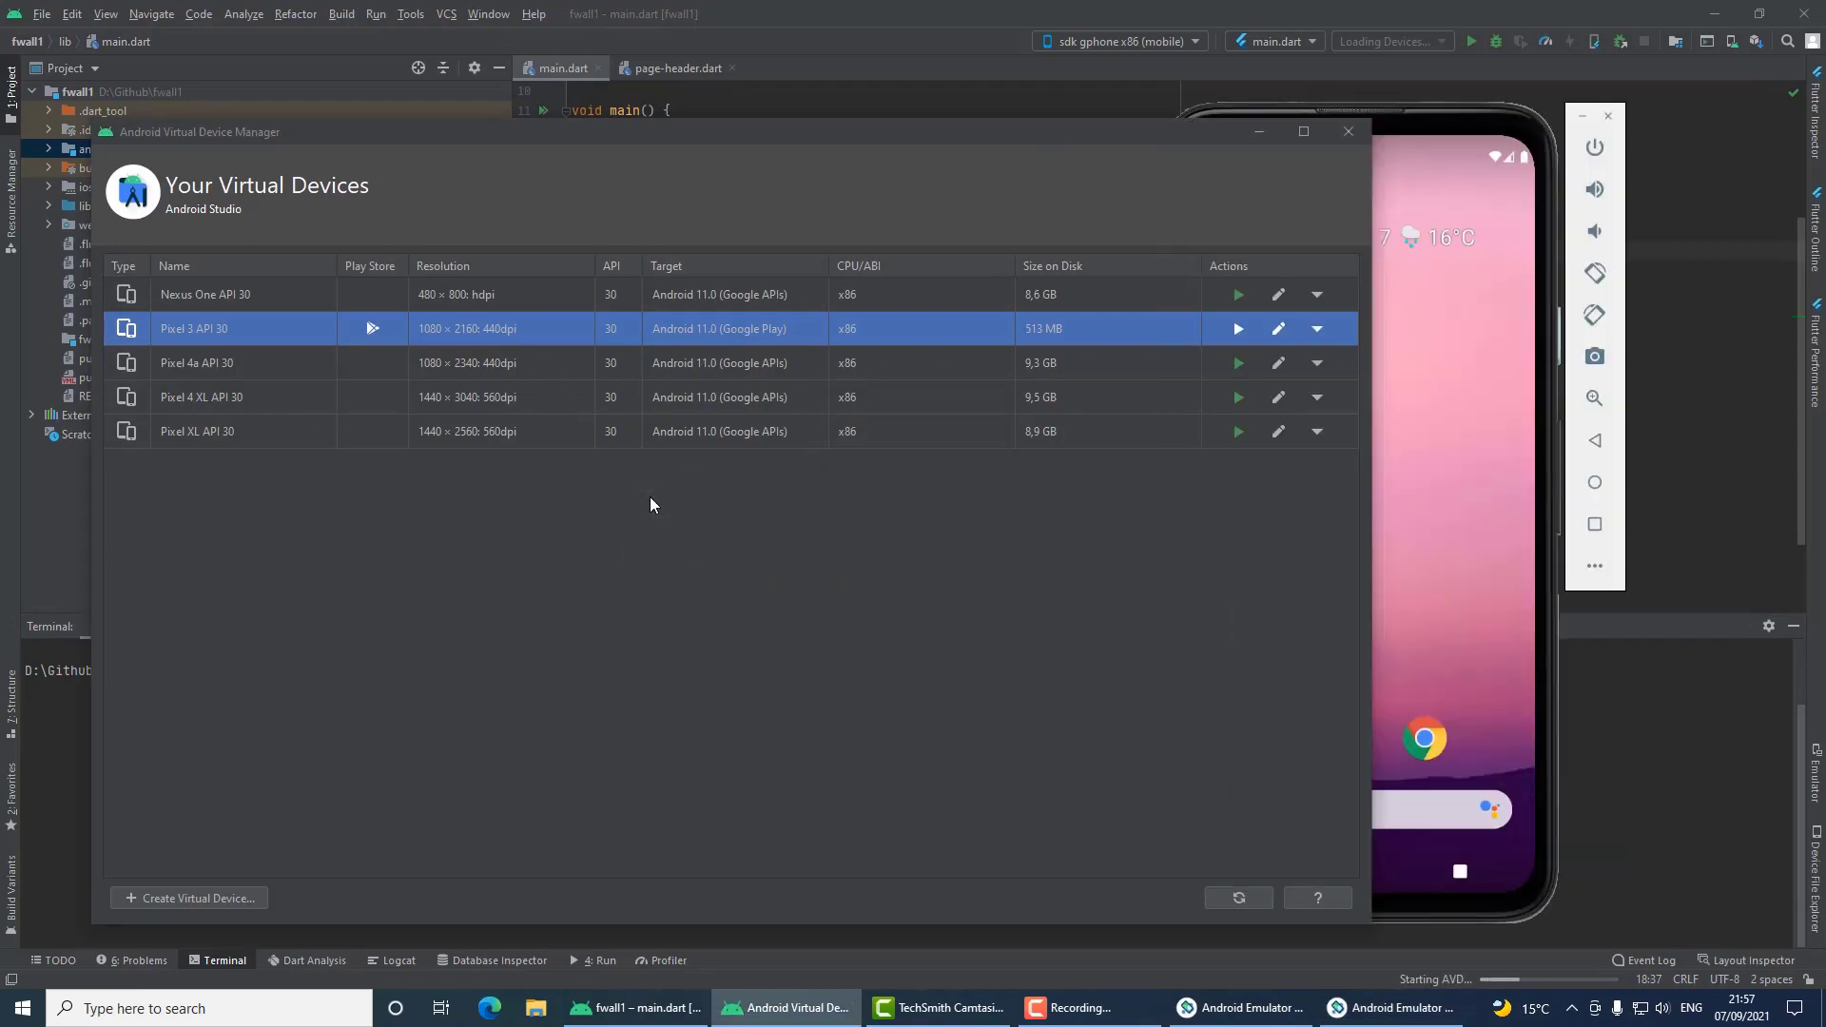
left_click_drag(1155, 125, 1063, 126)
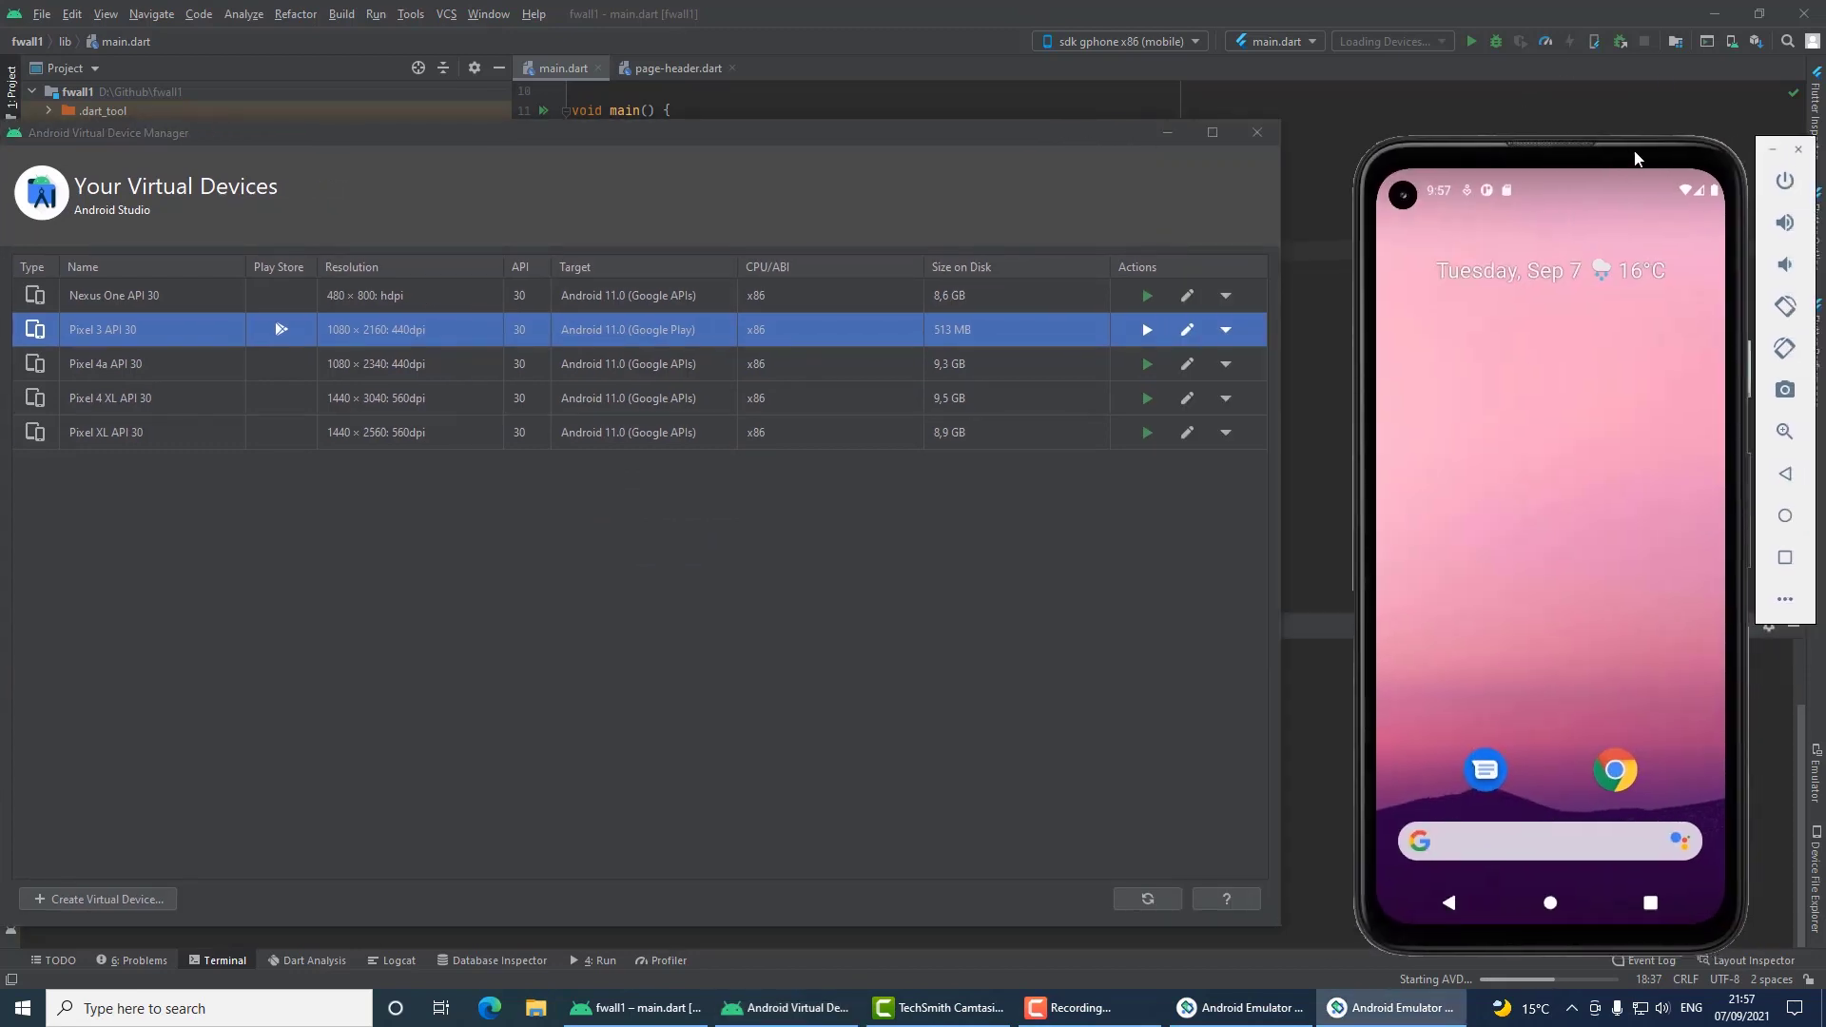
left_click(1180, 40)
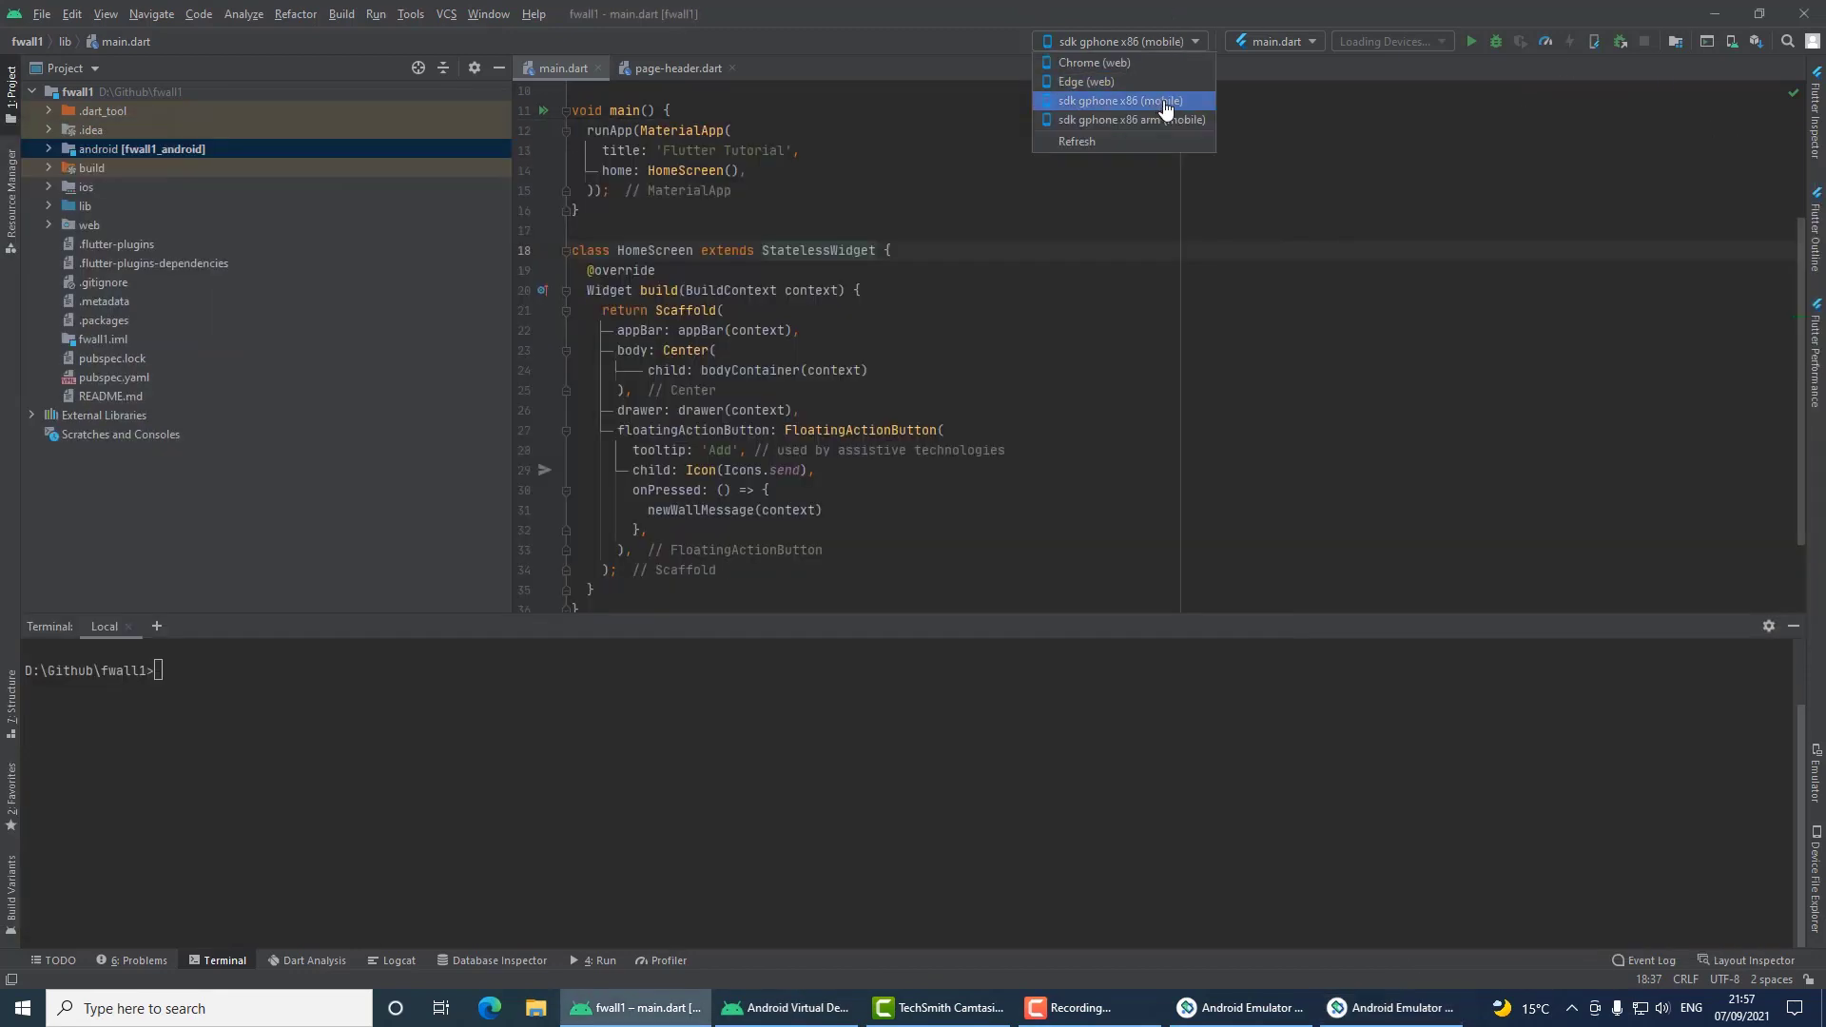
left_click(1166, 111)
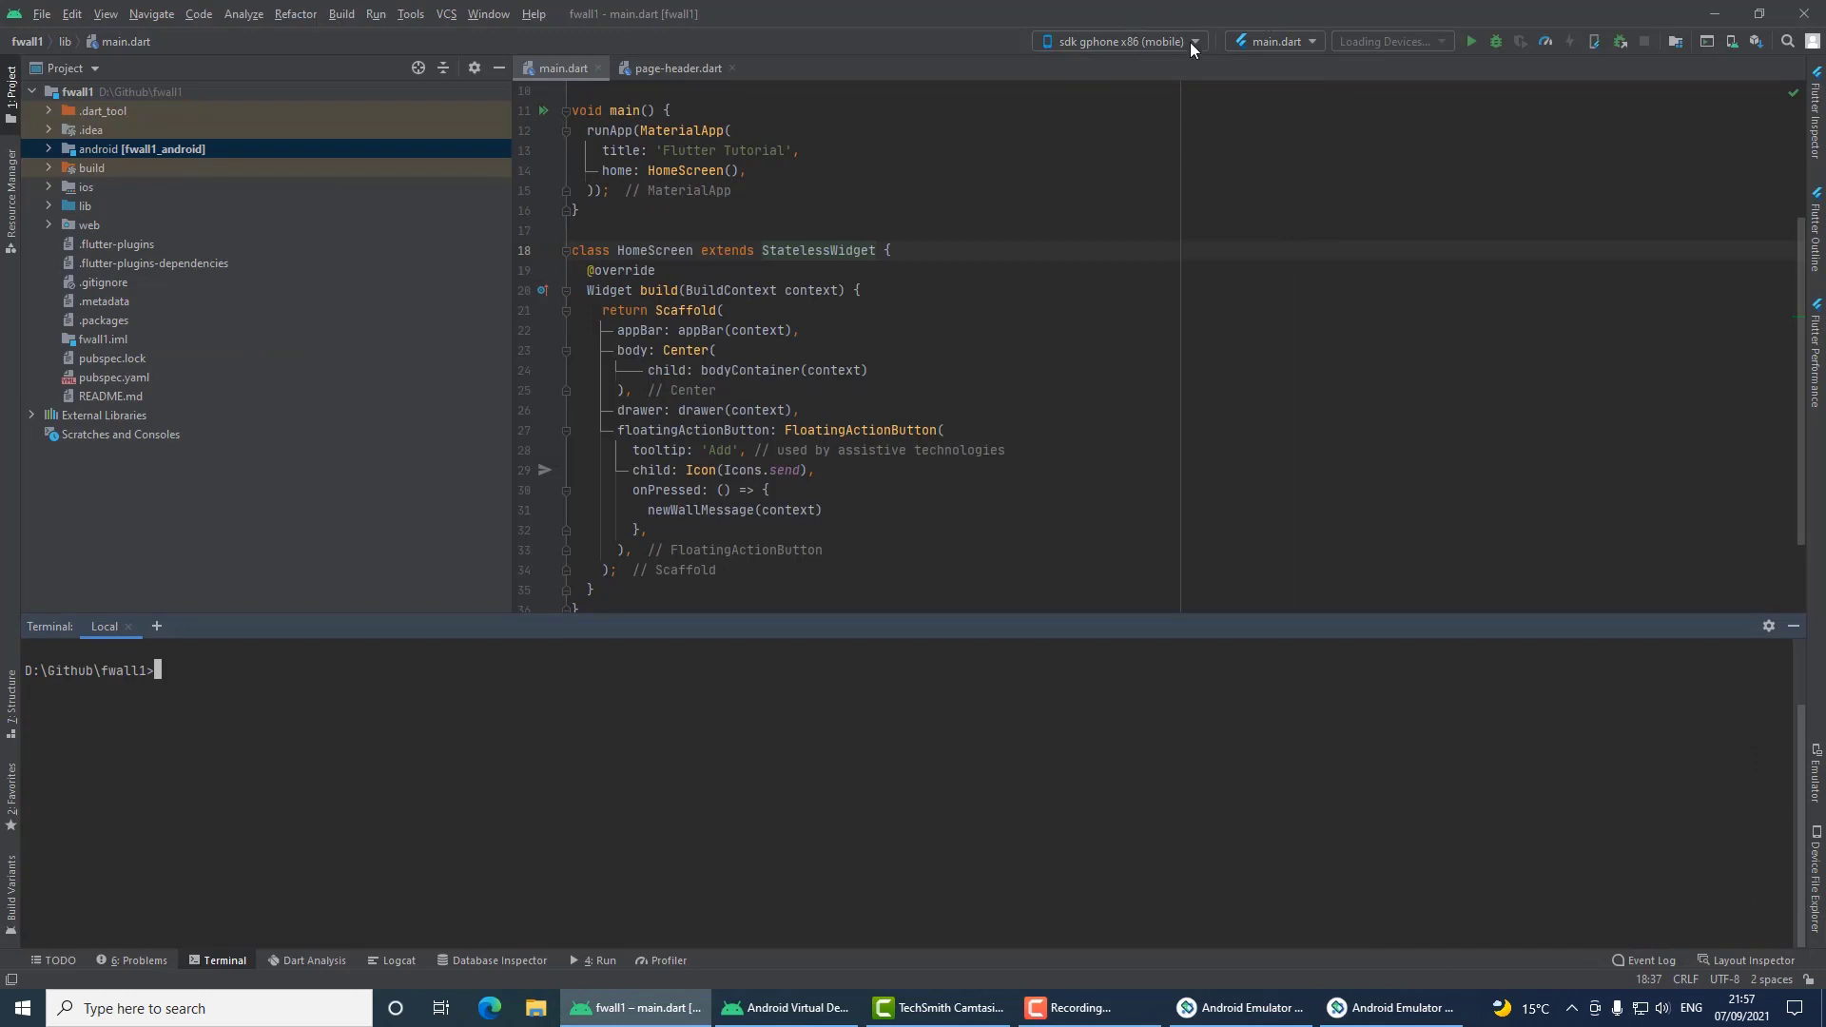
Step: Close both running emulators, the Pixel 4a and the Pixel 3
left_click(1390, 1009)
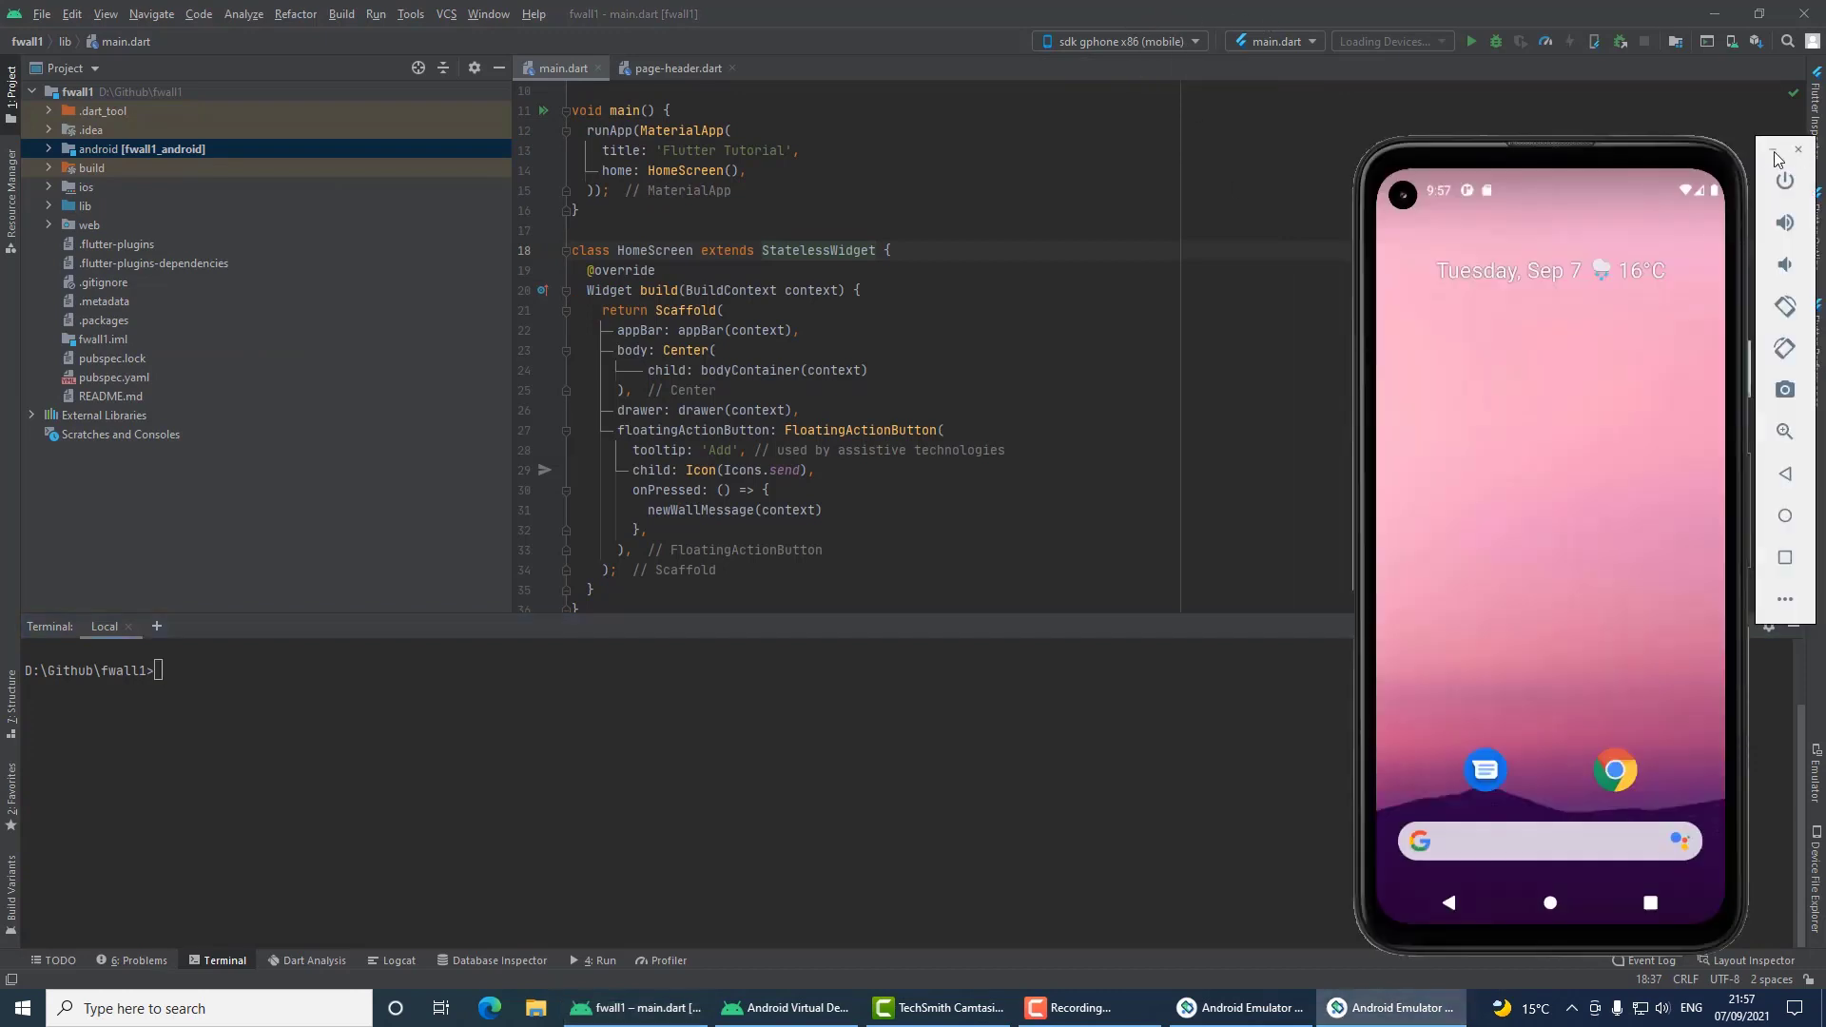
left_click(1248, 1009)
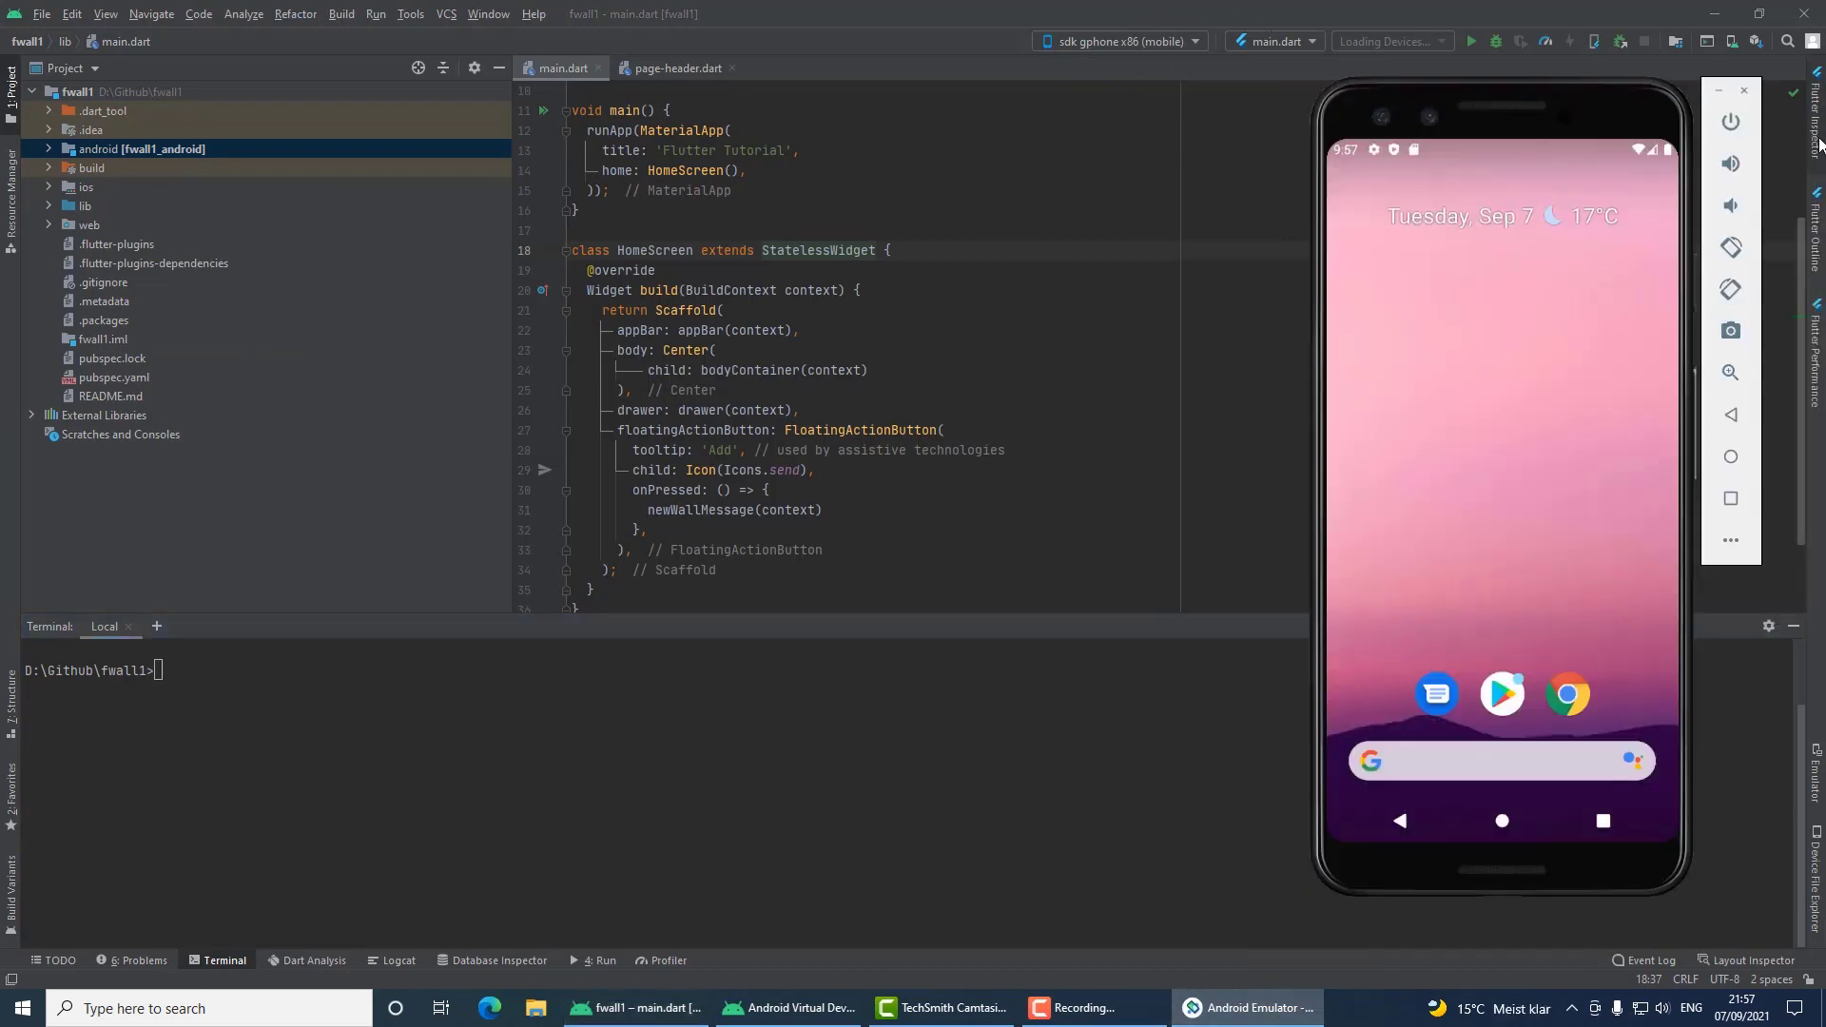
left_click(1744, 89)
Step: Run flutter emulators in the terminal to list the available emulators
left_click(966, 672)
type("fl")
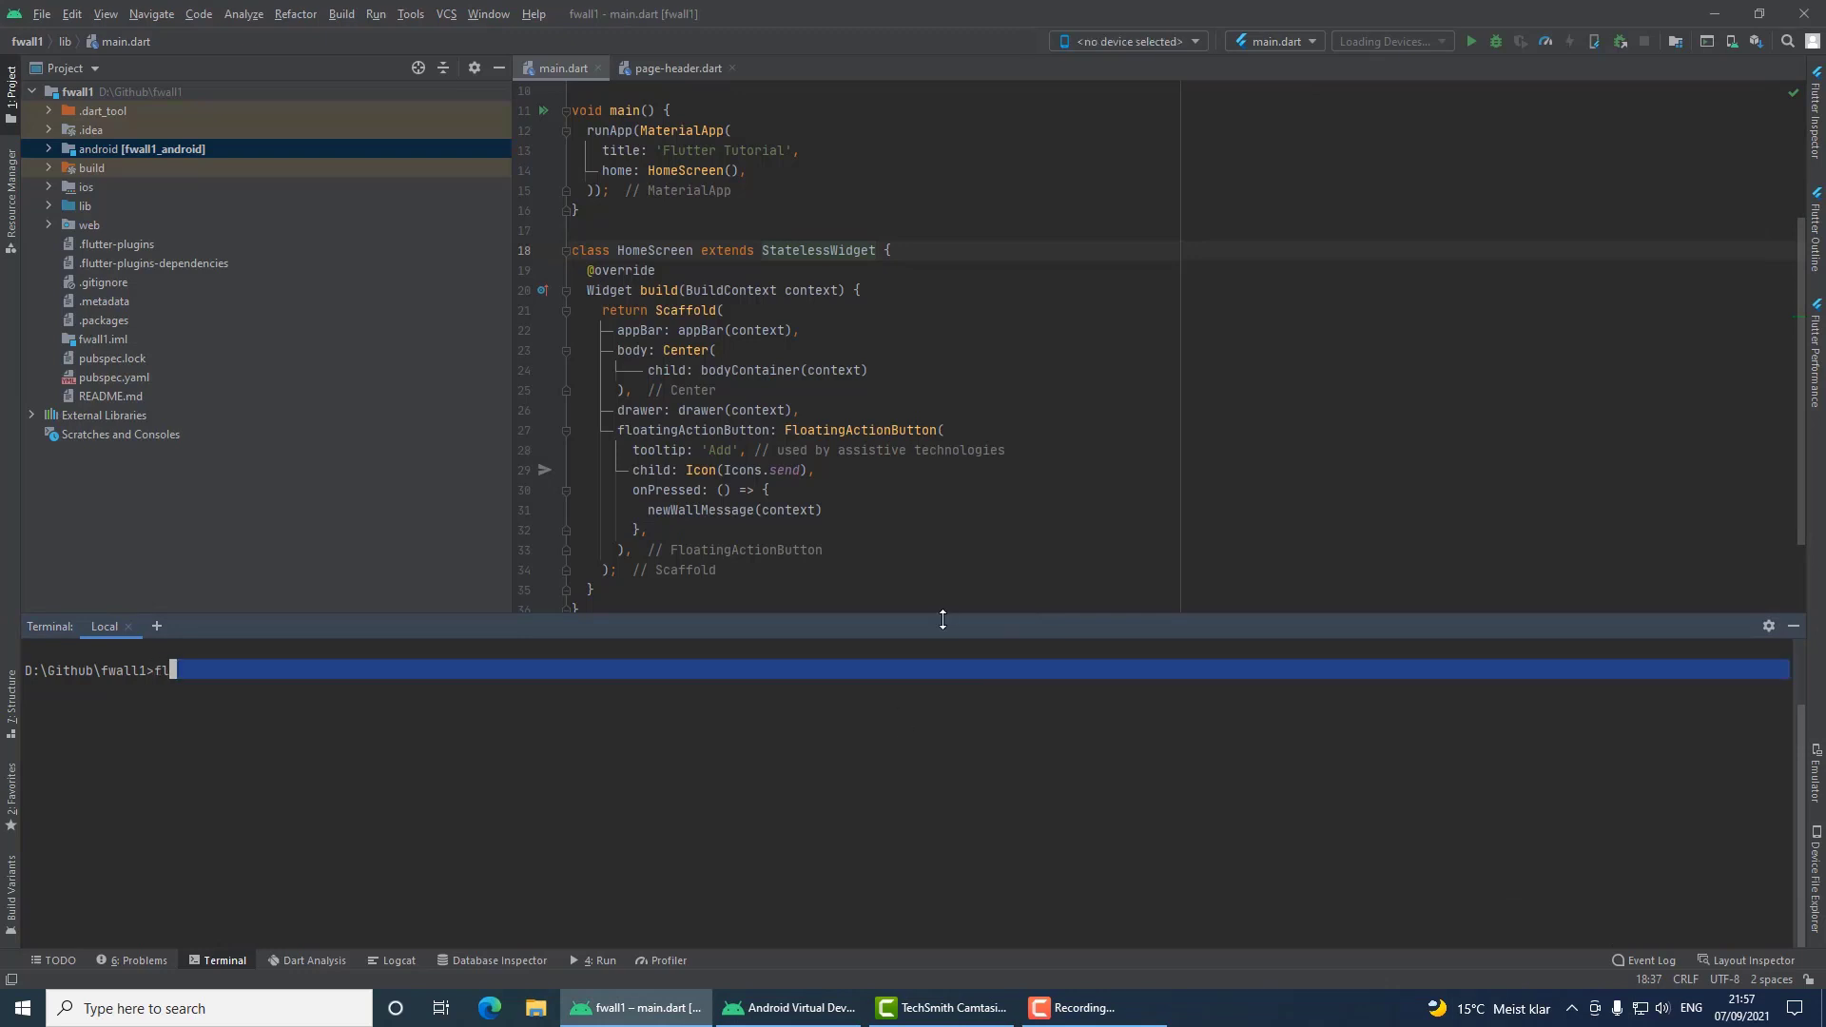
type("utter emulators")
key("Return")
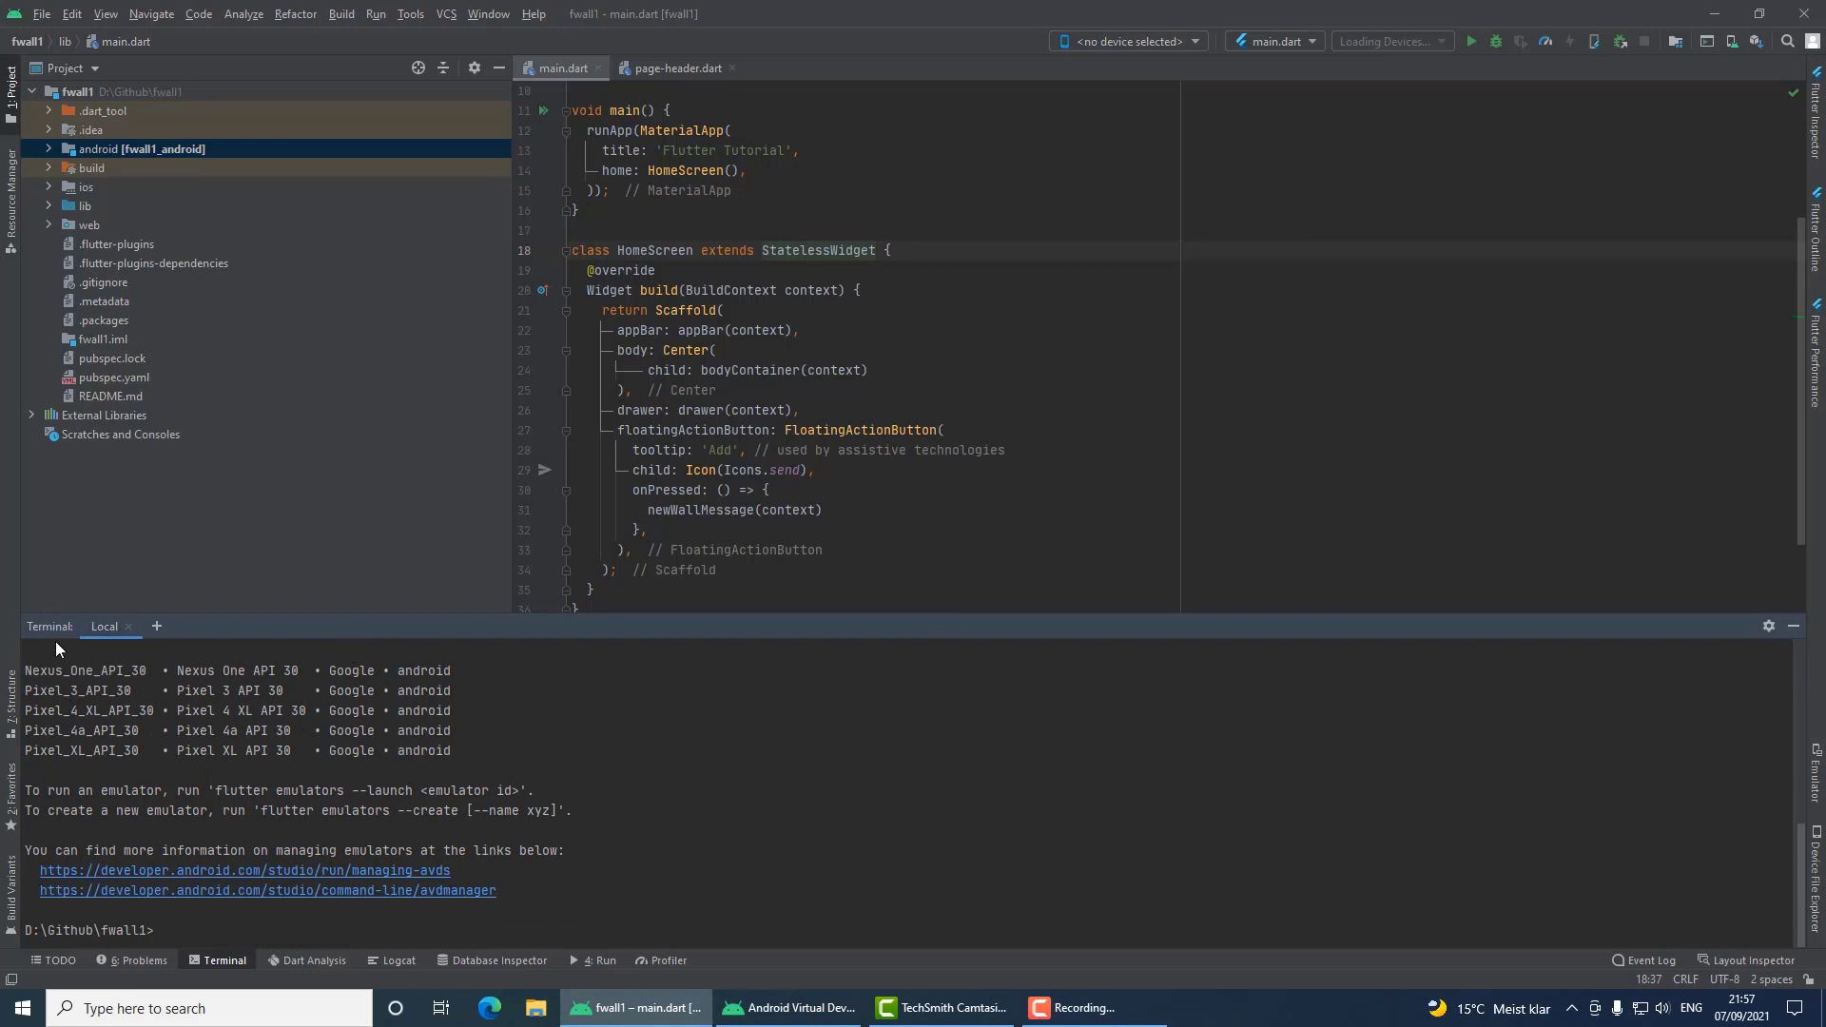
Step: Examine the emulator IDs and names listed in the terminal output
scroll(122, 672, "up", 1)
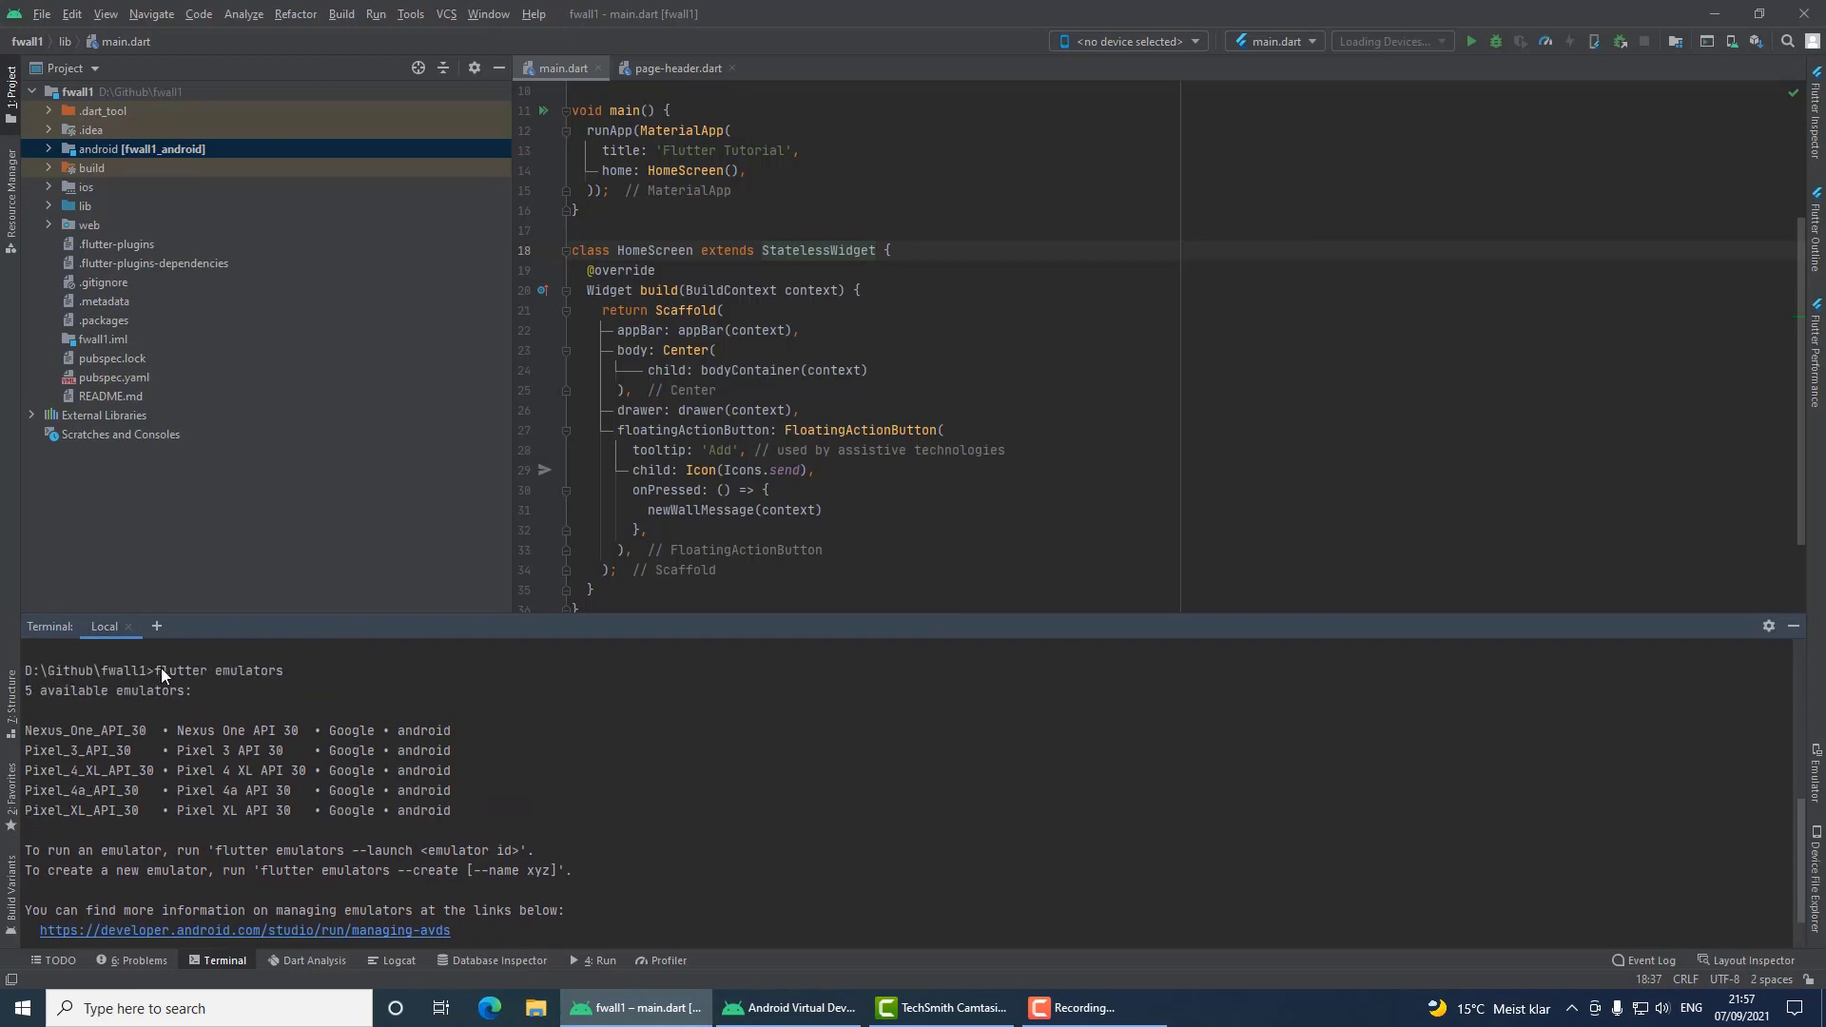
scroll(185, 696, "down", 1)
left_click_drag(184, 699, 483, 788)
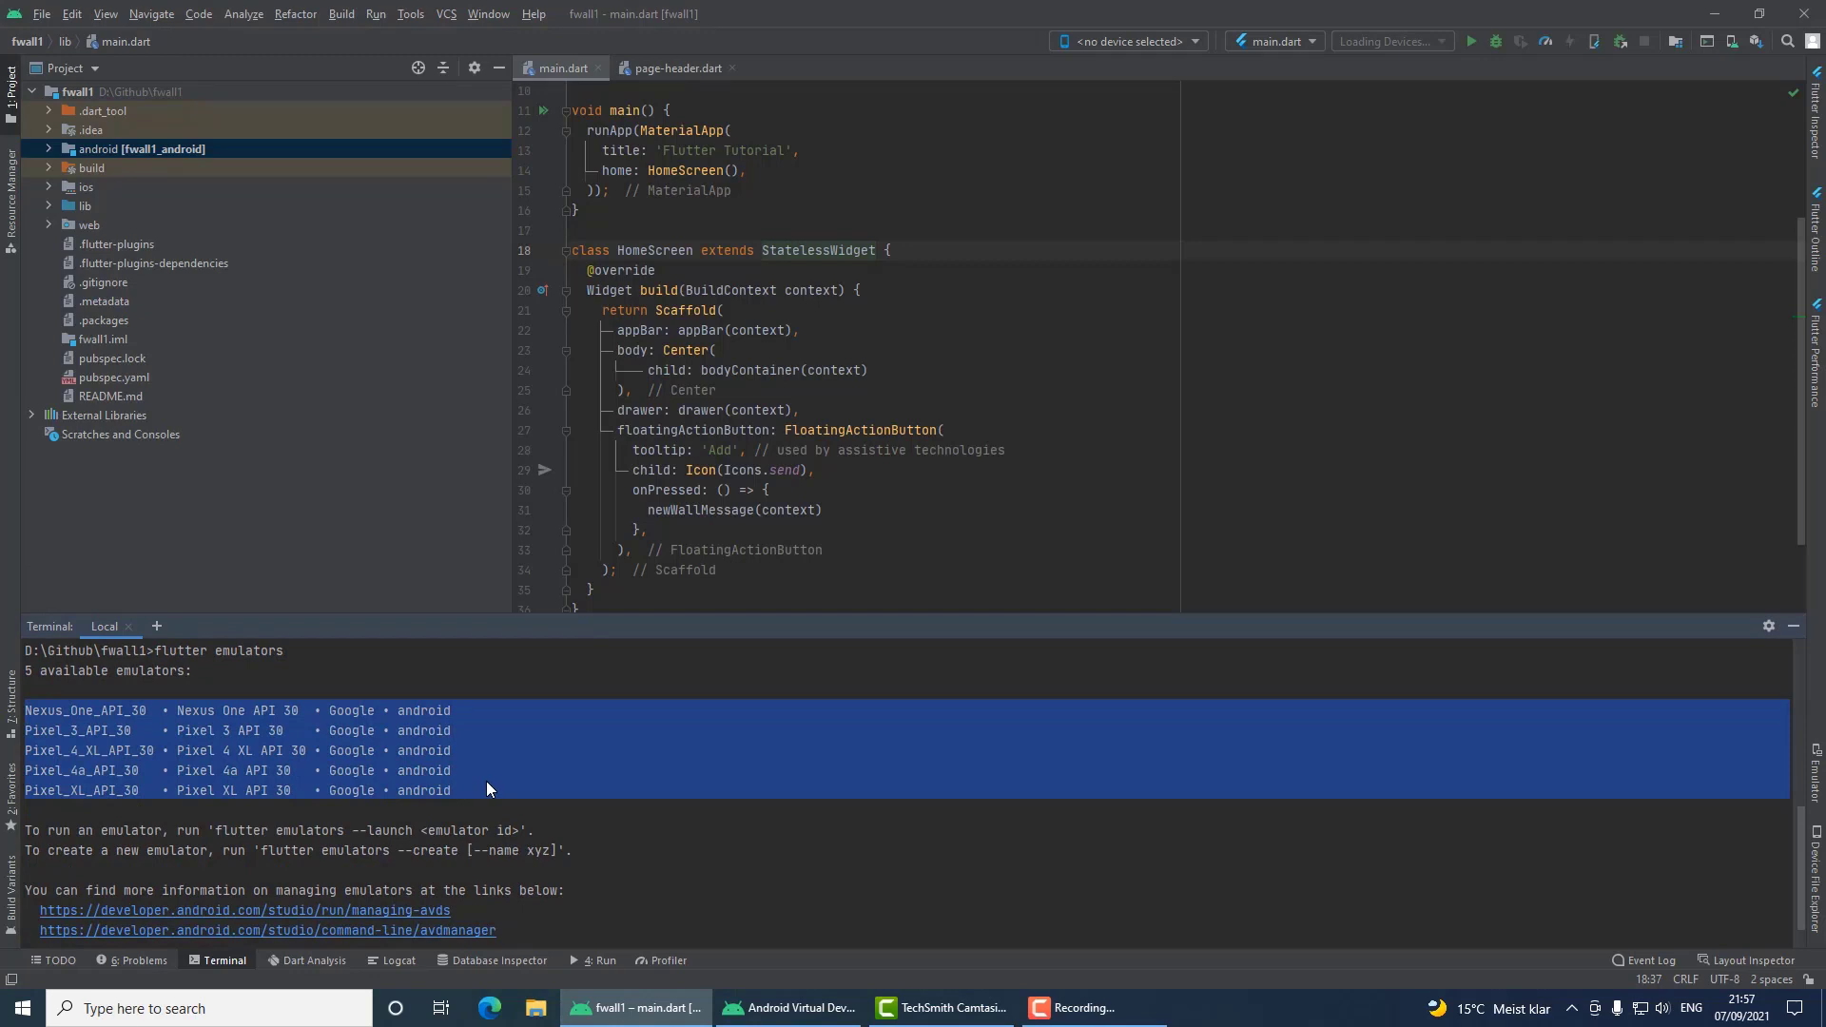
left_click_drag(312, 773, 555, 752)
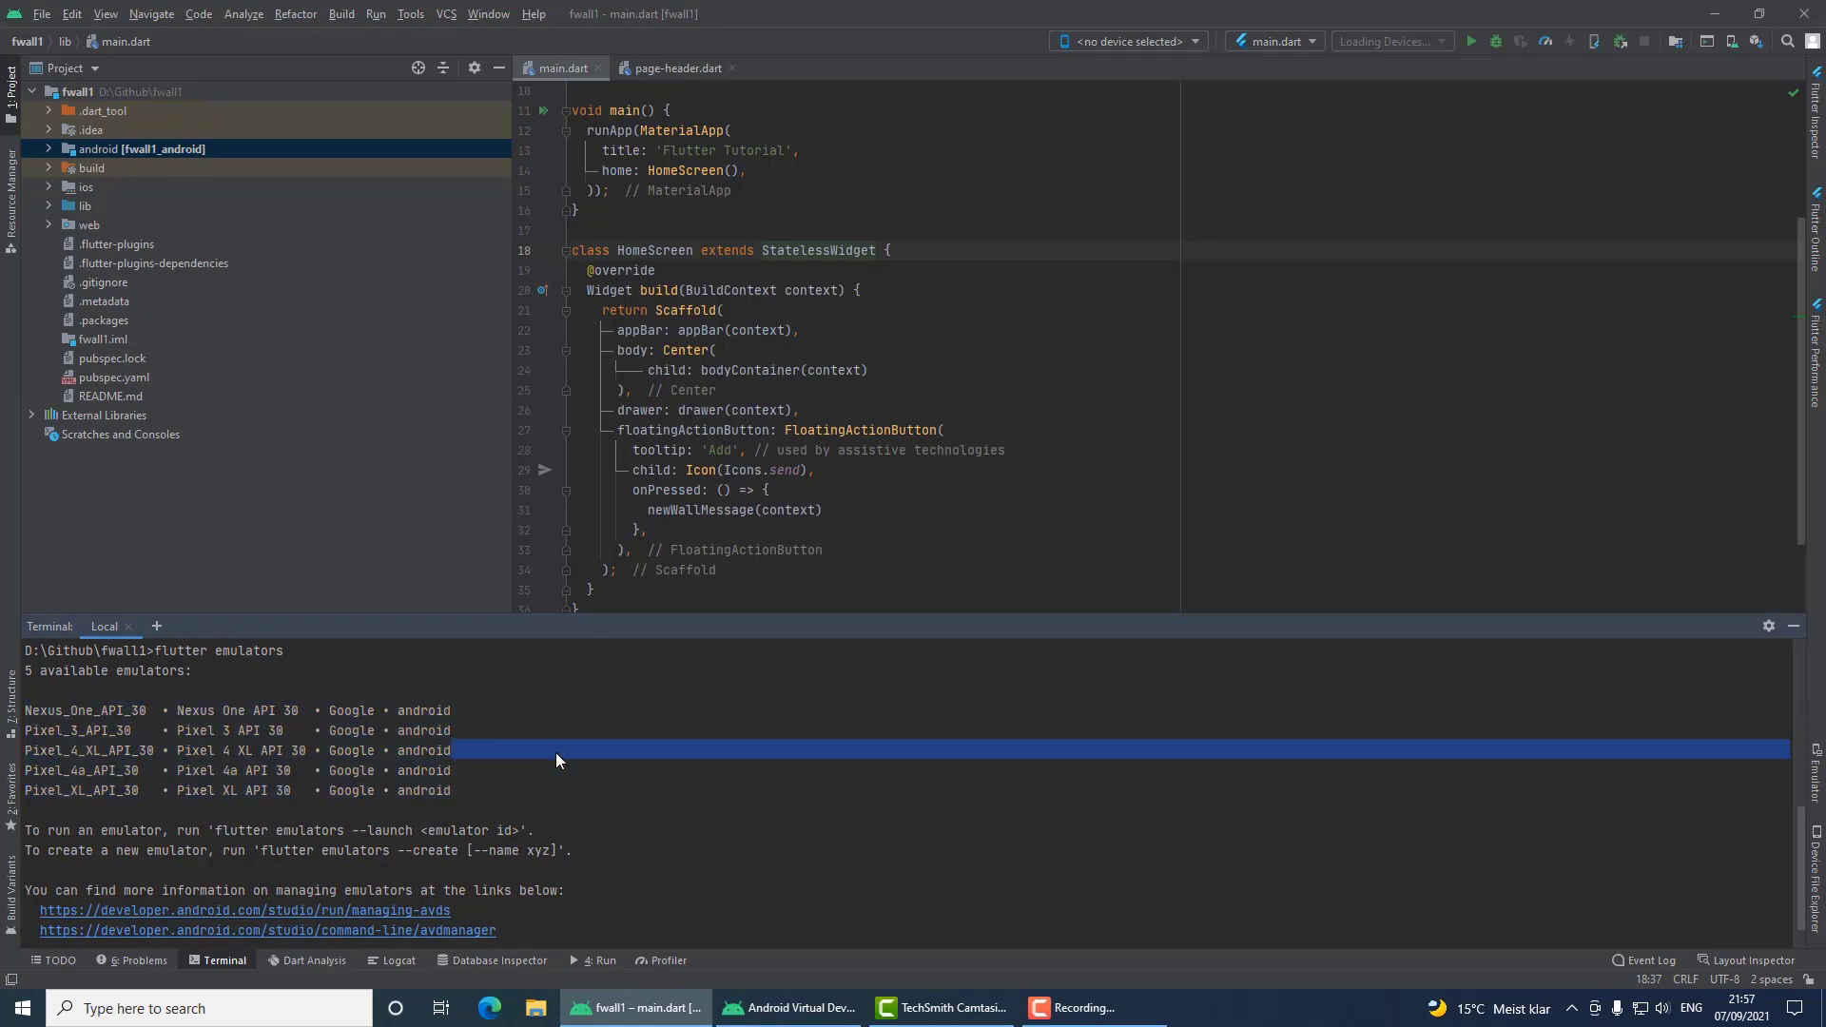
left_click_drag(29, 735, 67, 729)
left_click_drag(283, 729, 474, 735)
key("ctrl+c")
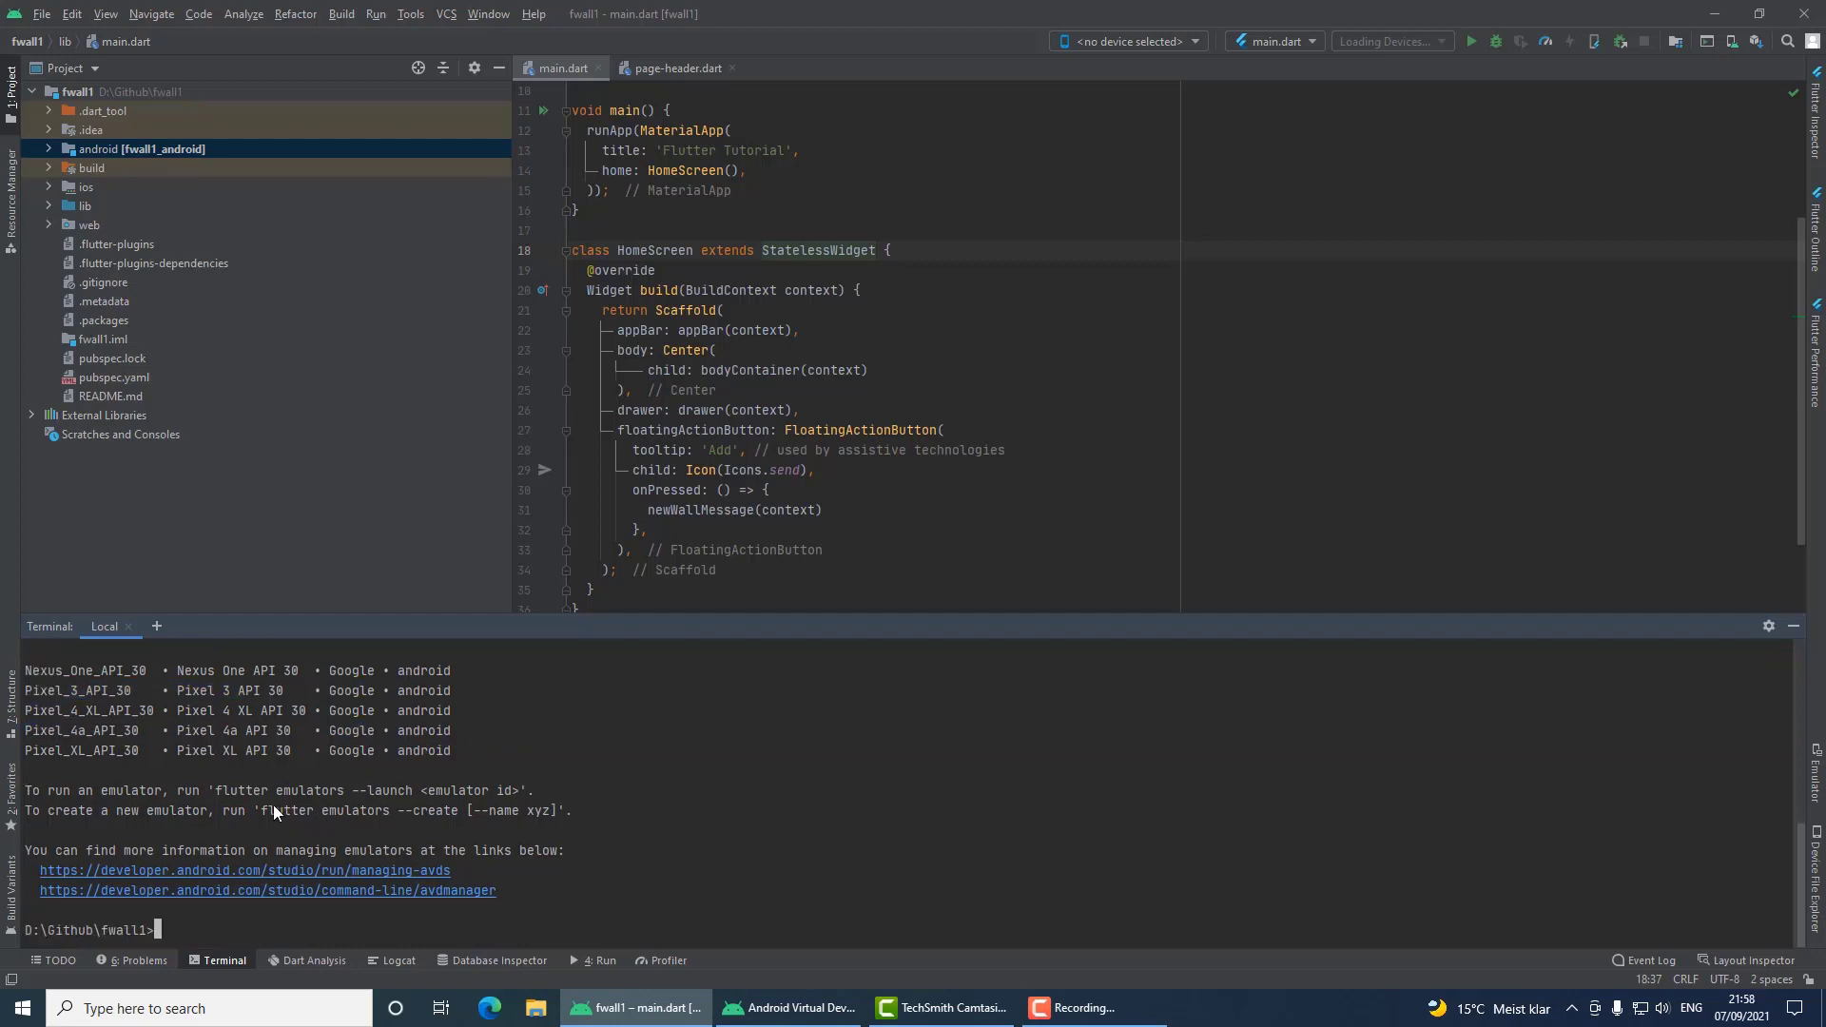
Step: Run flutter emulators --launch Pixel_3_API_30 in the terminal, copying the command and emulator ID from the listed output
left_click_drag(216, 790, 407, 793)
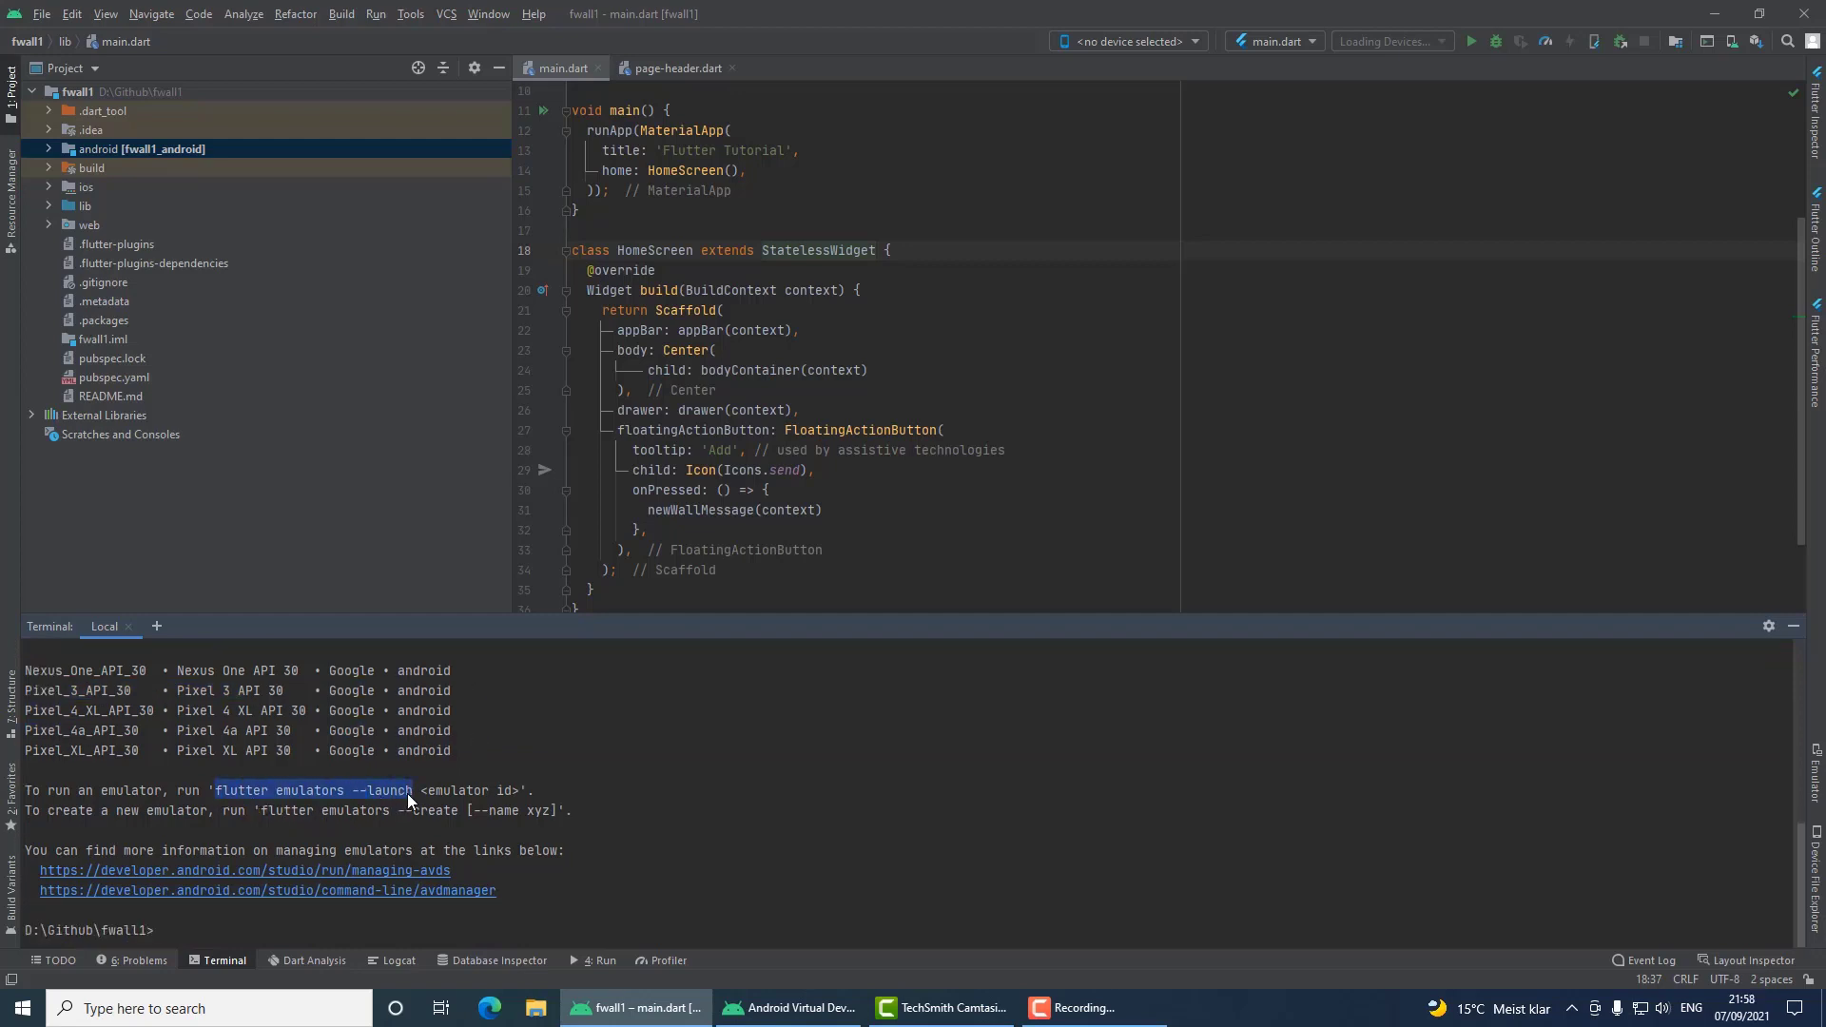
key("ctrl+c")
key("ctrl+v")
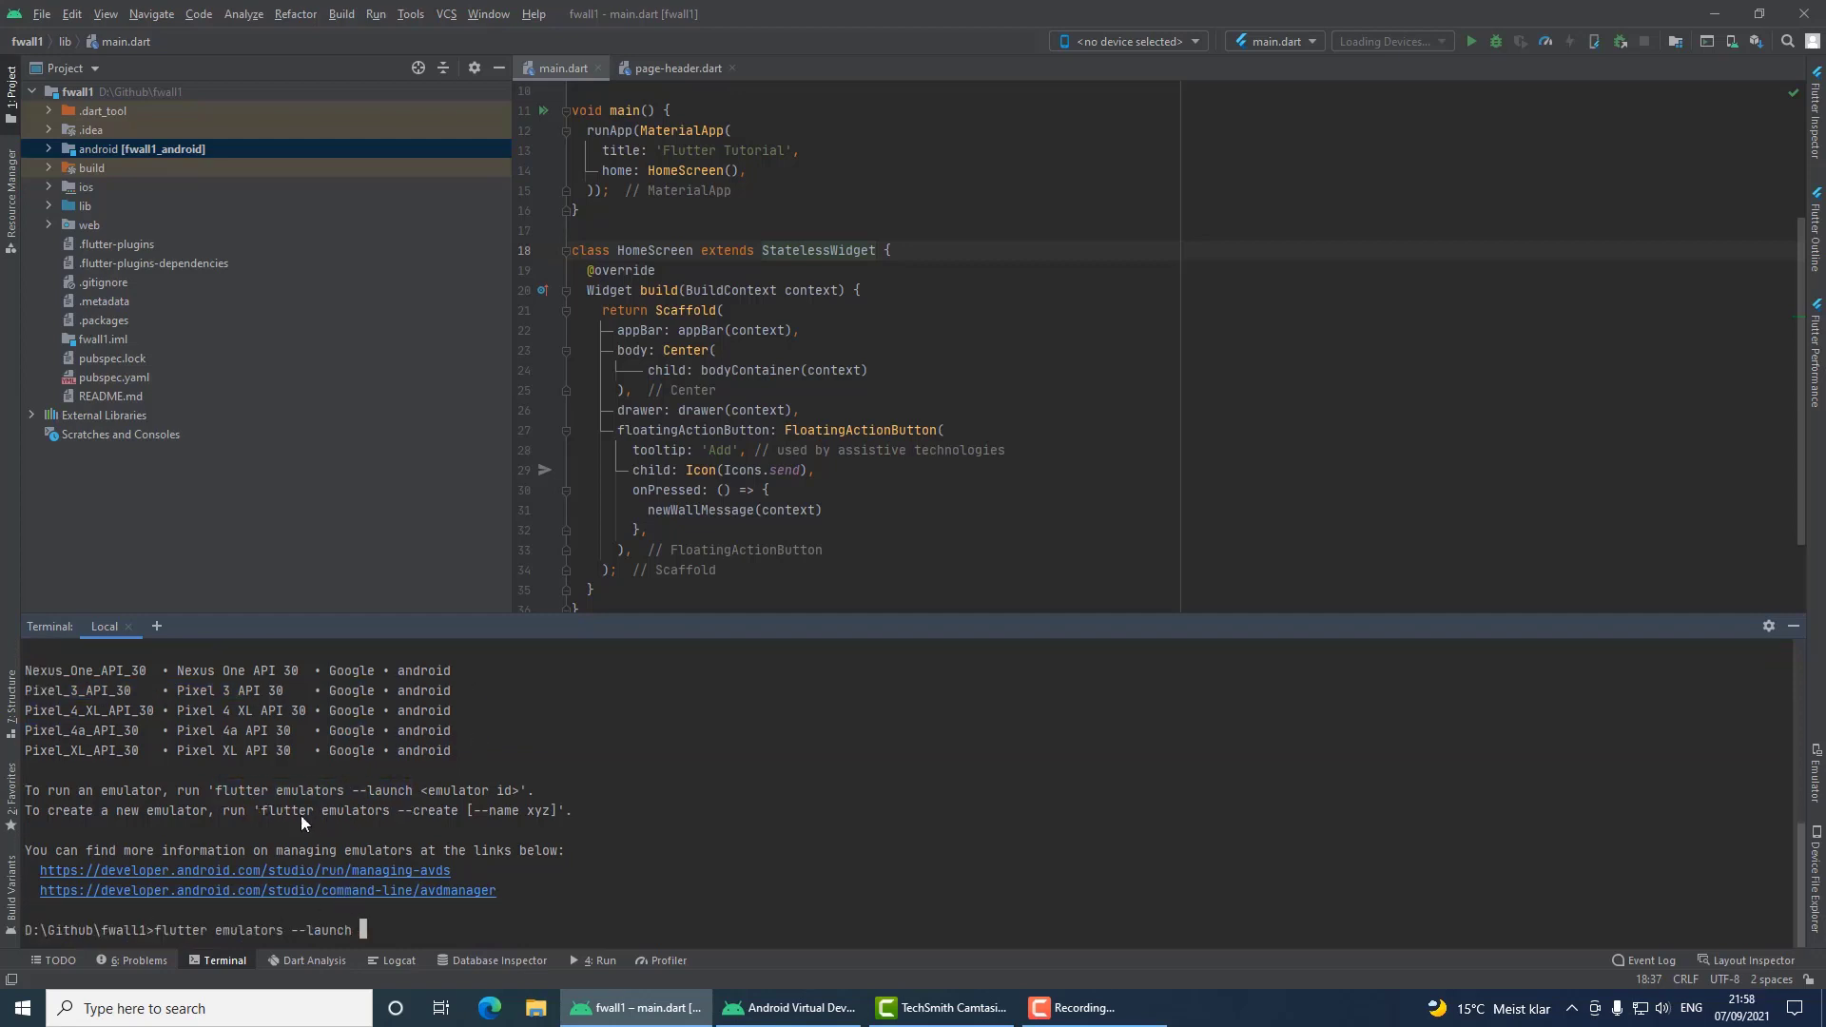
double_click(36, 692)
key("ctrl+c")
key("ctrl+v")
key("Return")
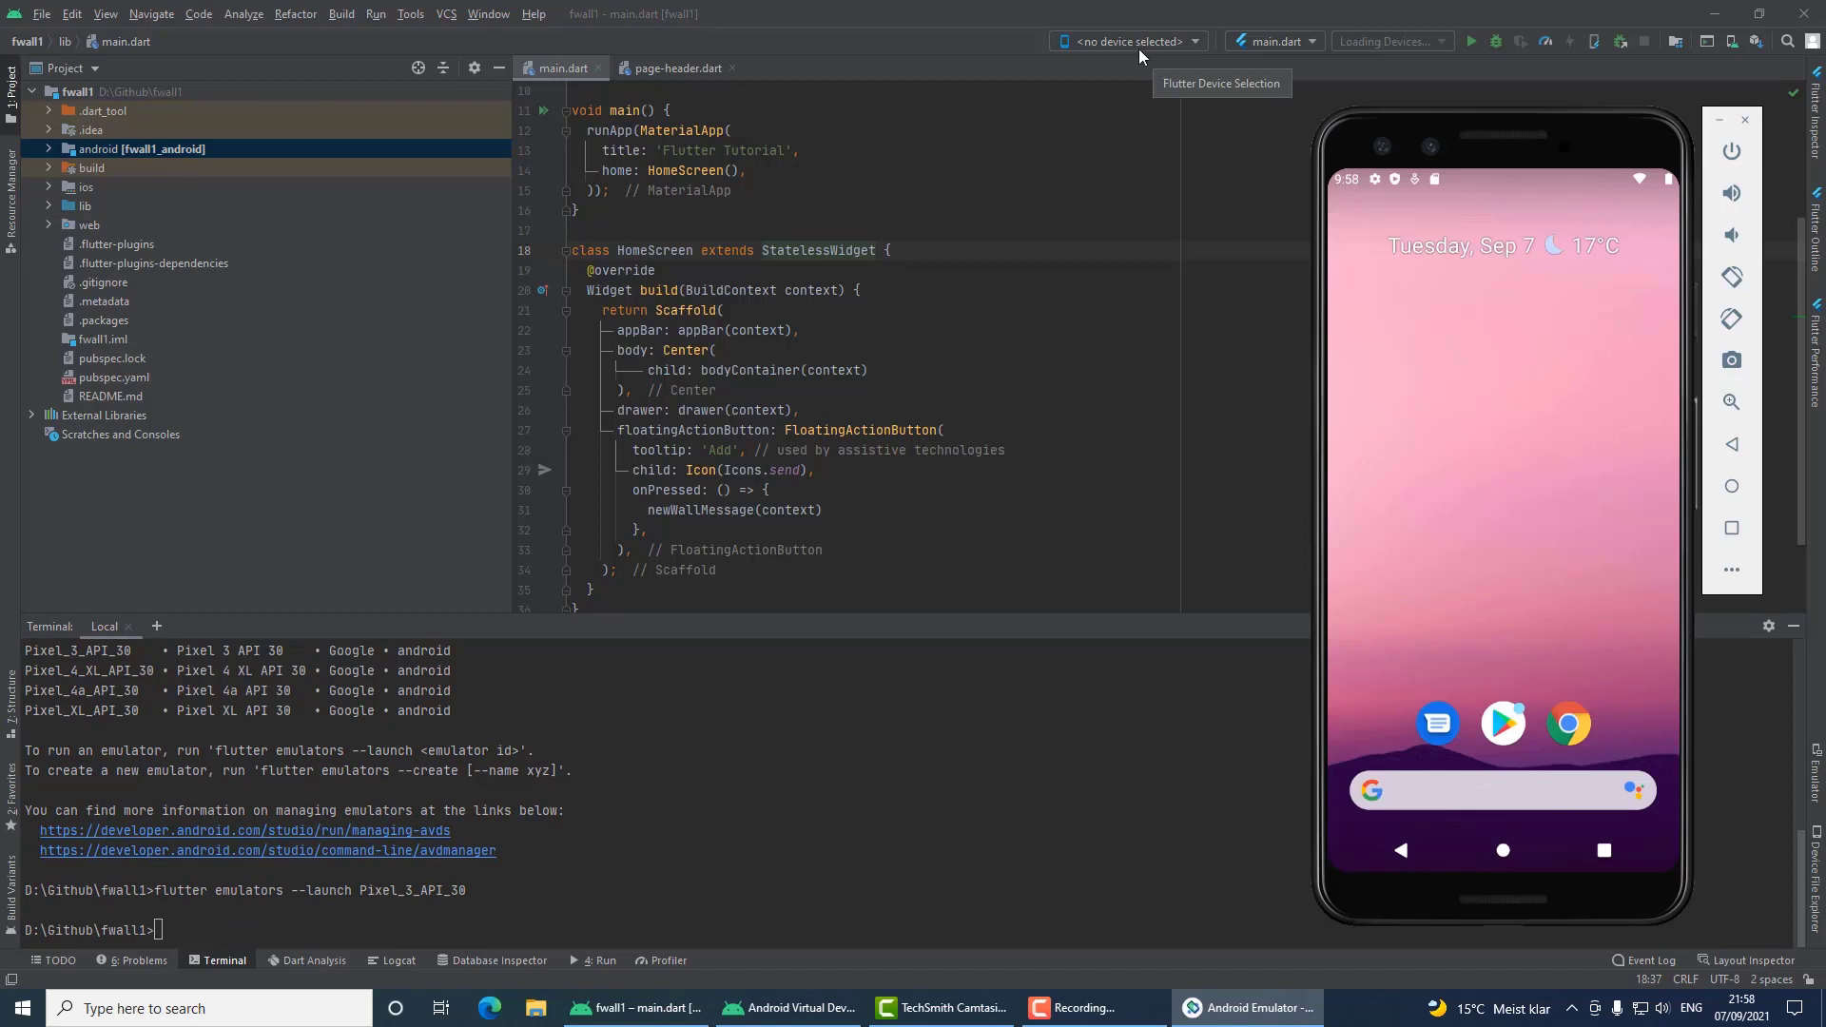
Step: Check the available Flutter target devices and close the running Pixel 3 emulator
left_click(1190, 42)
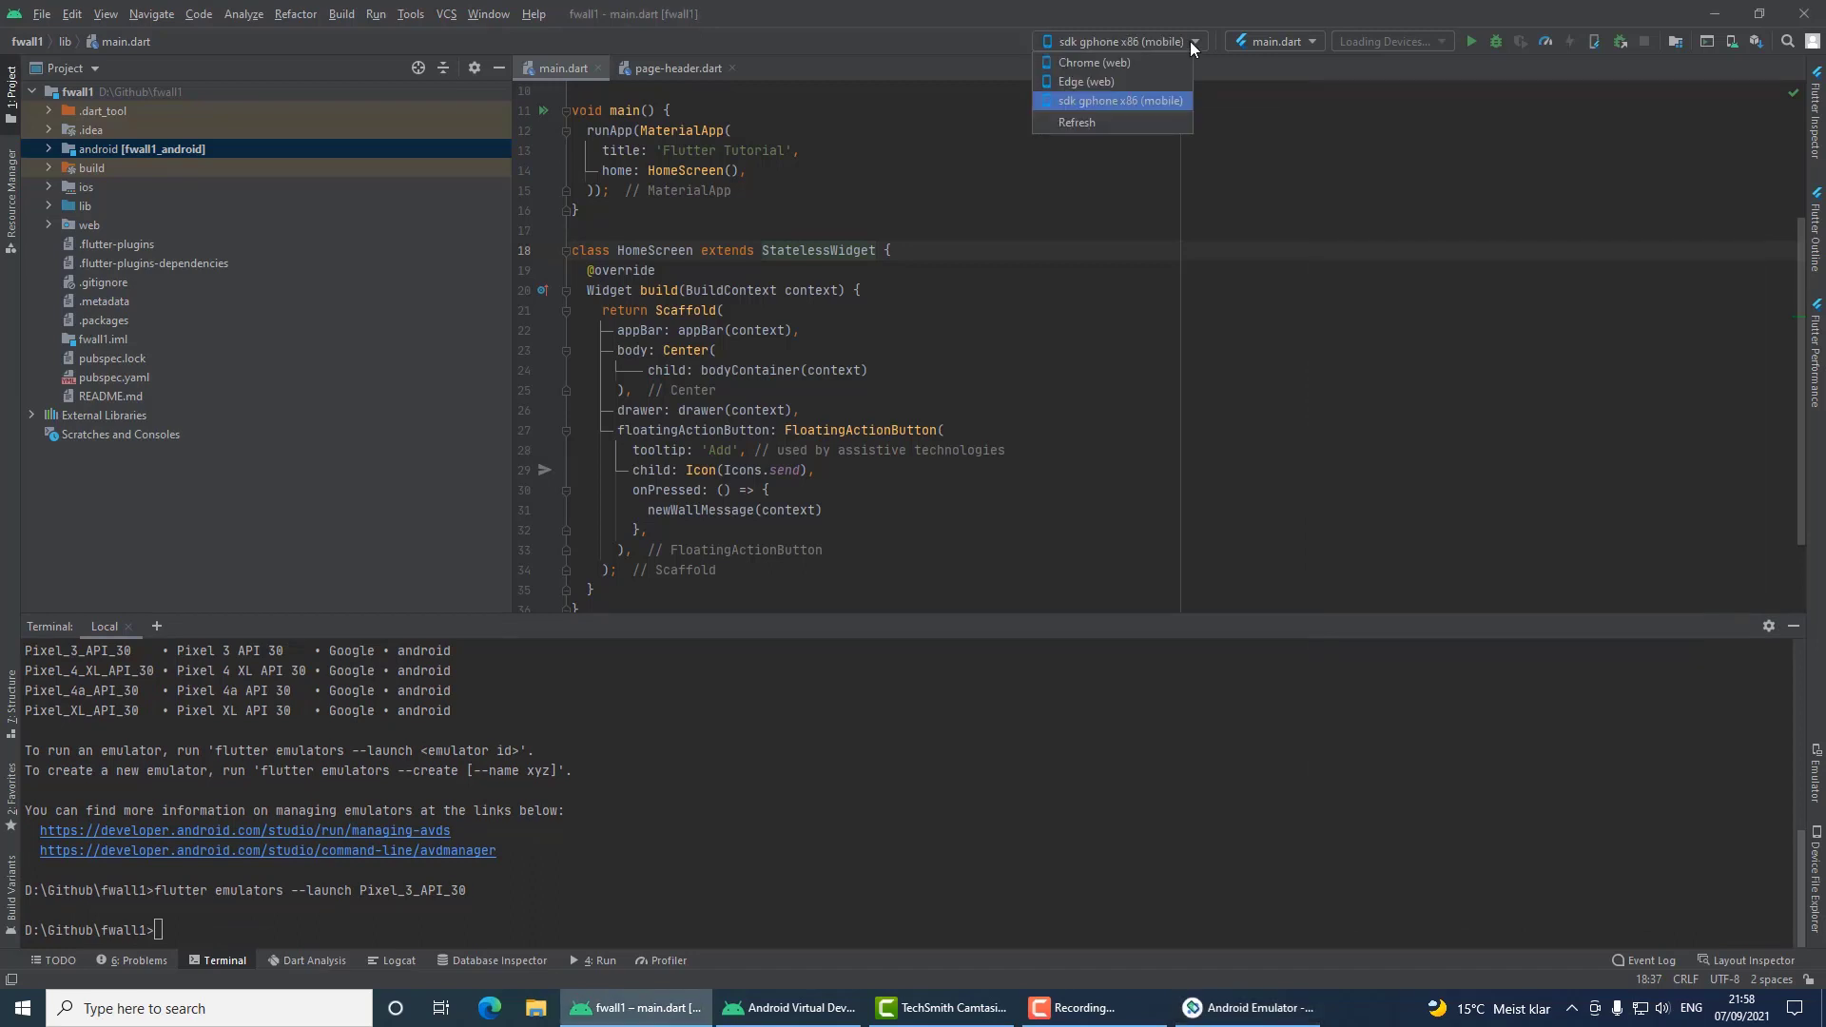
left_click(1387, 218)
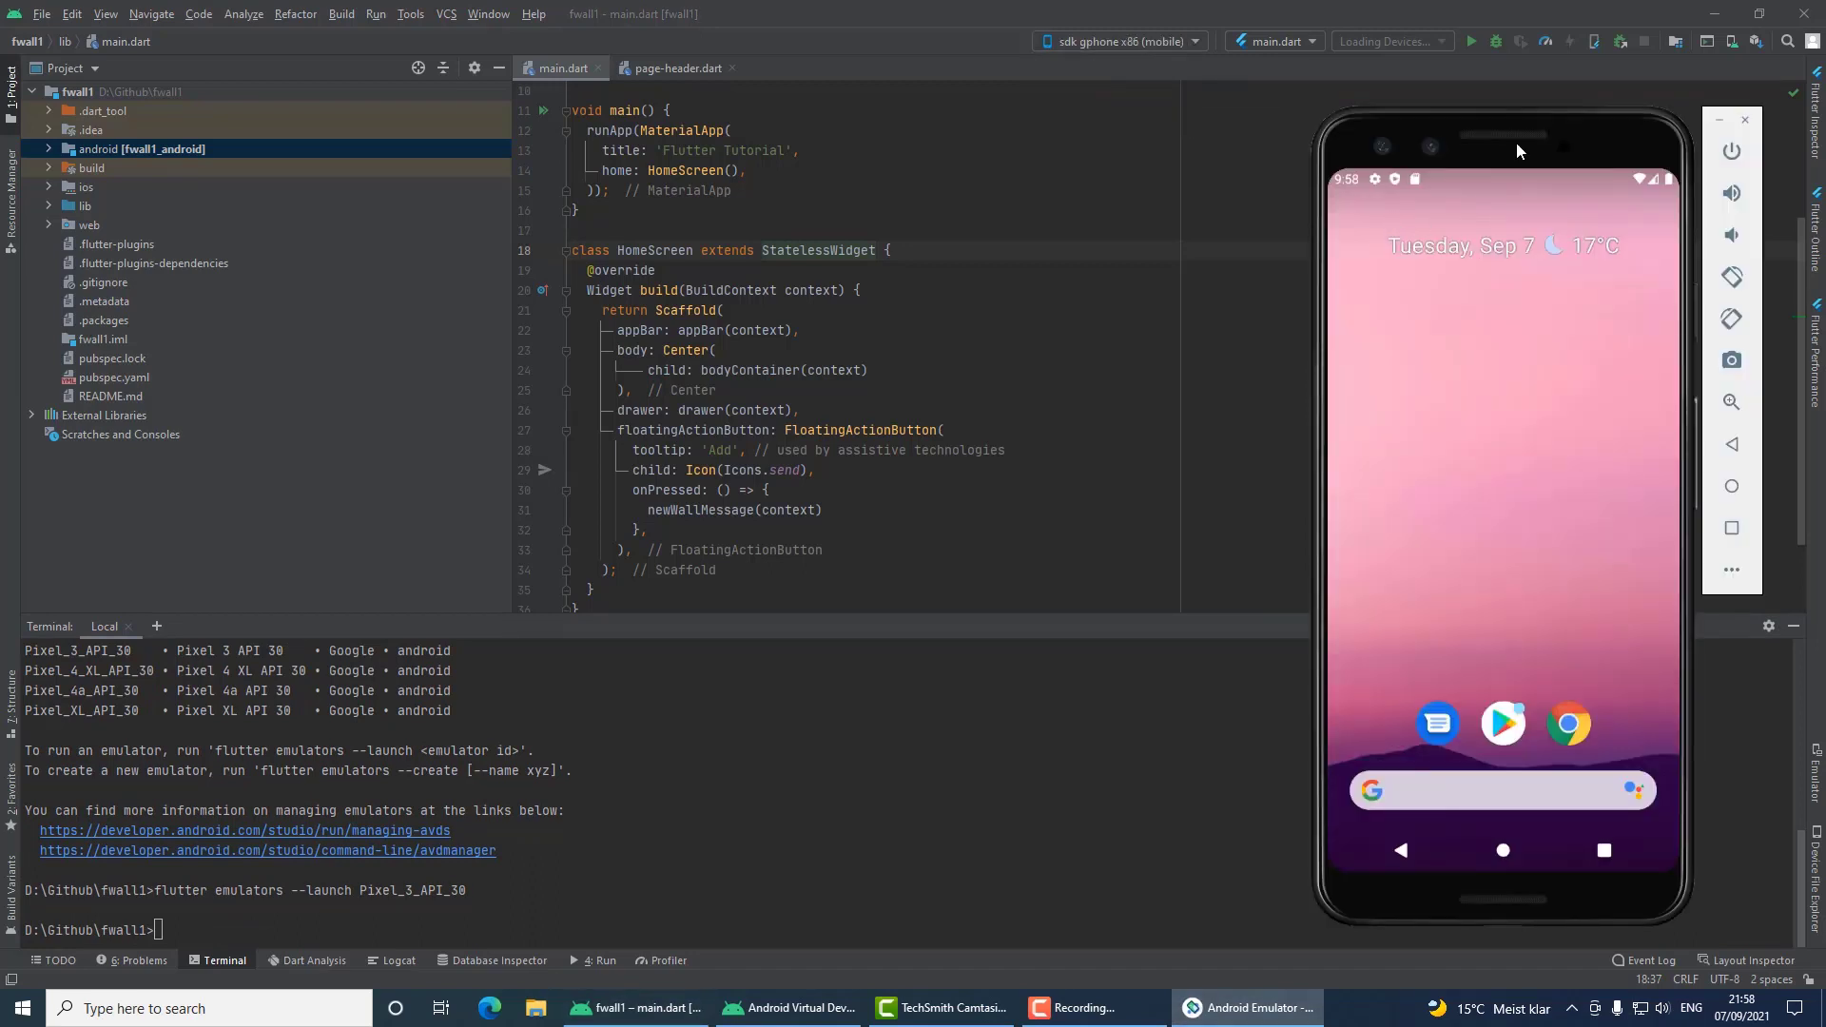
left_click_drag(1516, 137, 1461, 136)
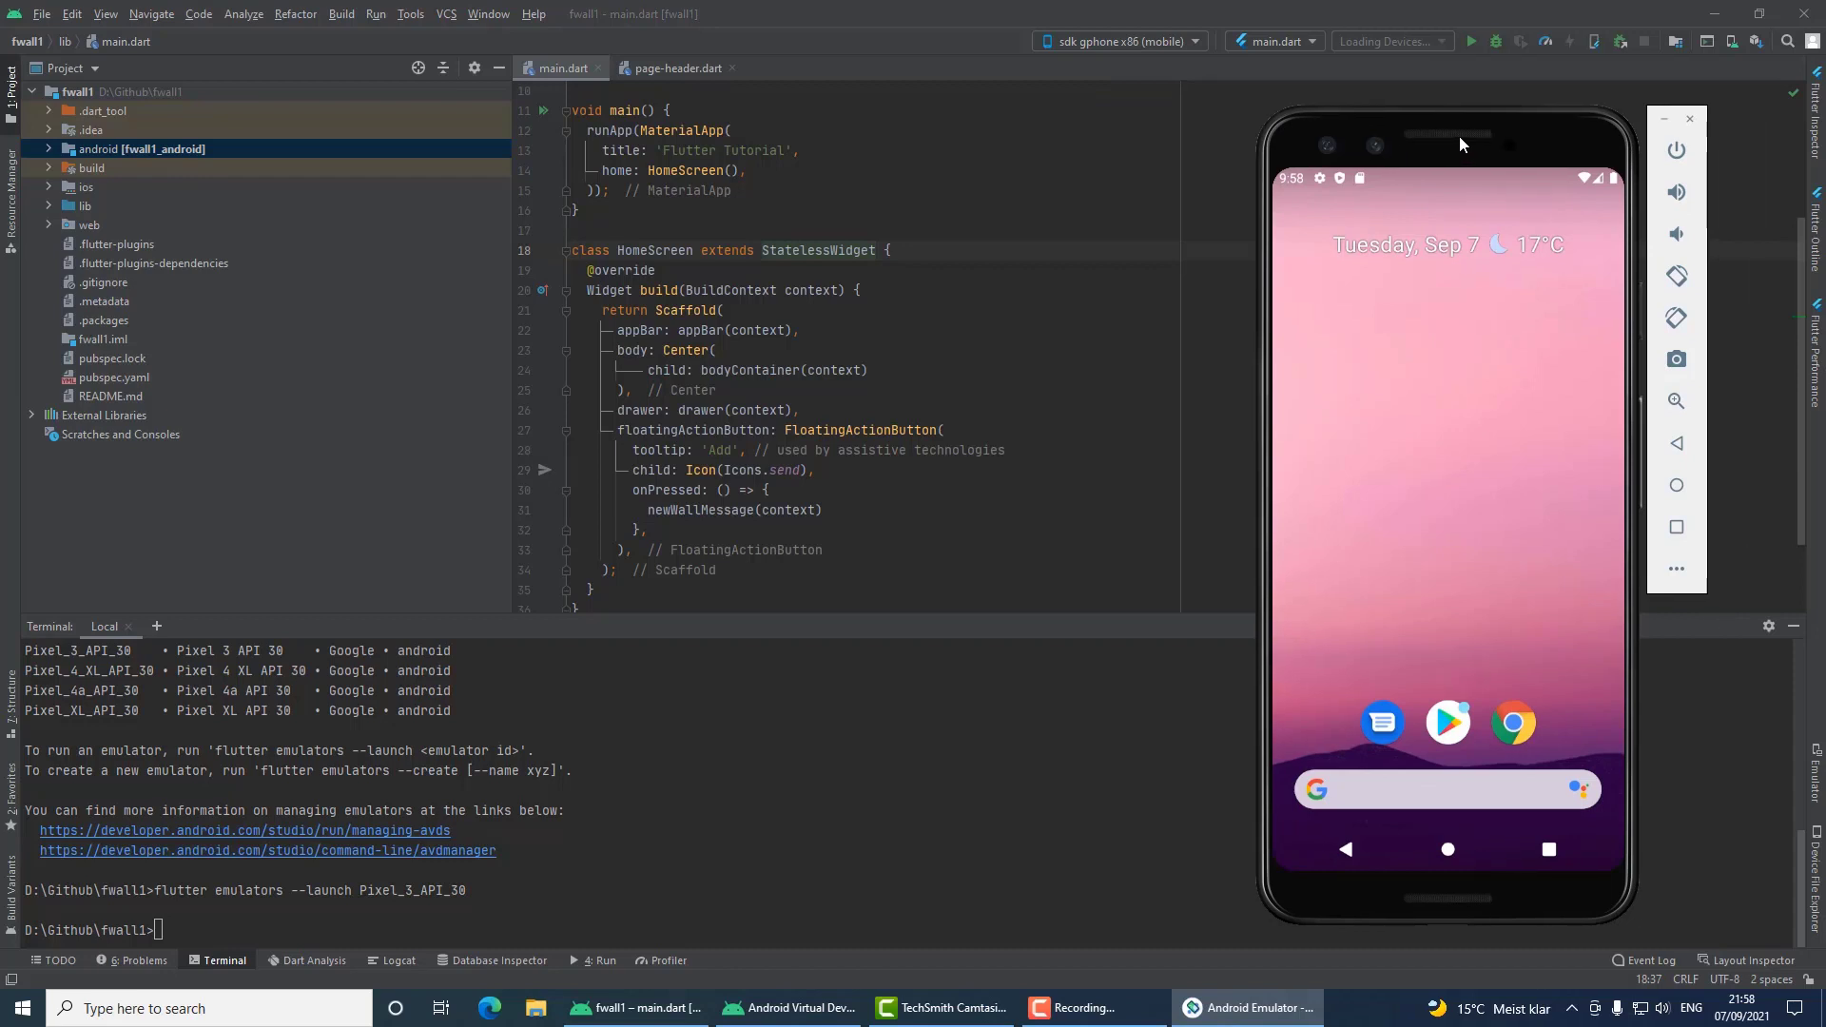
left_click(1690, 119)
Step: Run flutter doctor in the terminal and review its summary of the Flutter, Android toolchain, IDE and connected-device checks
type("flutter ")
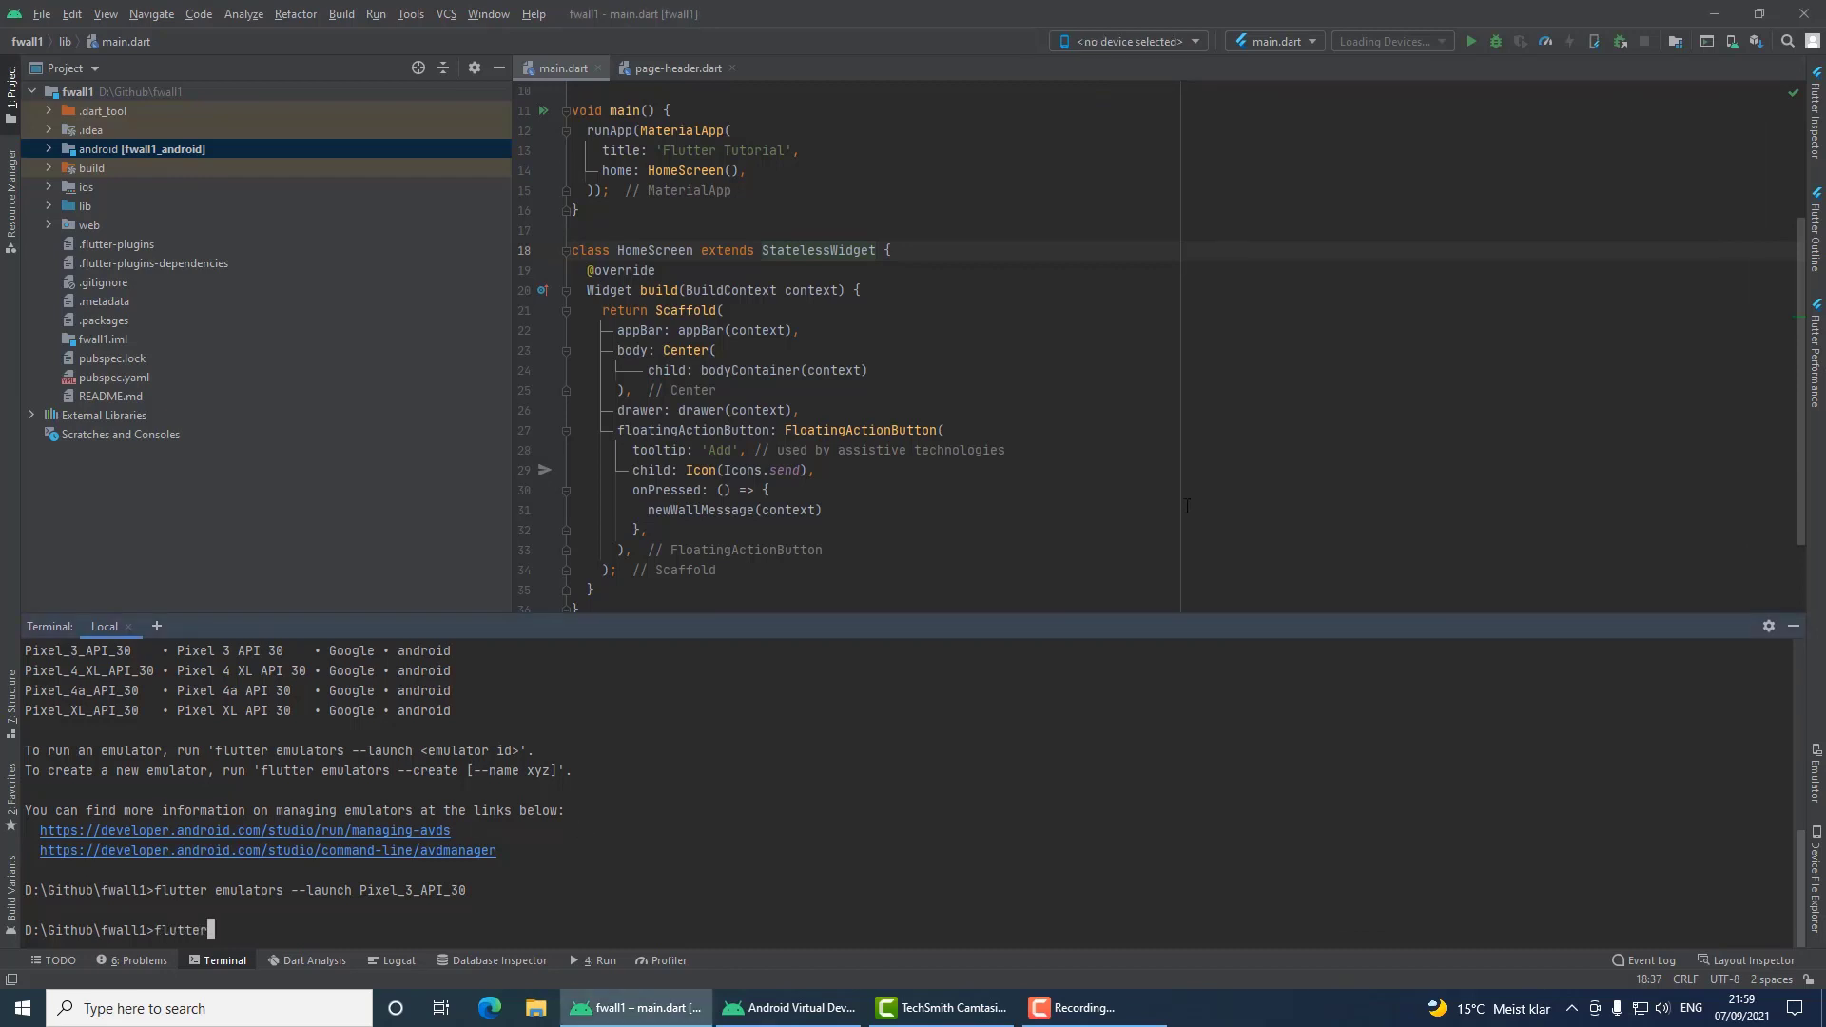
type("doctor")
key("Return")
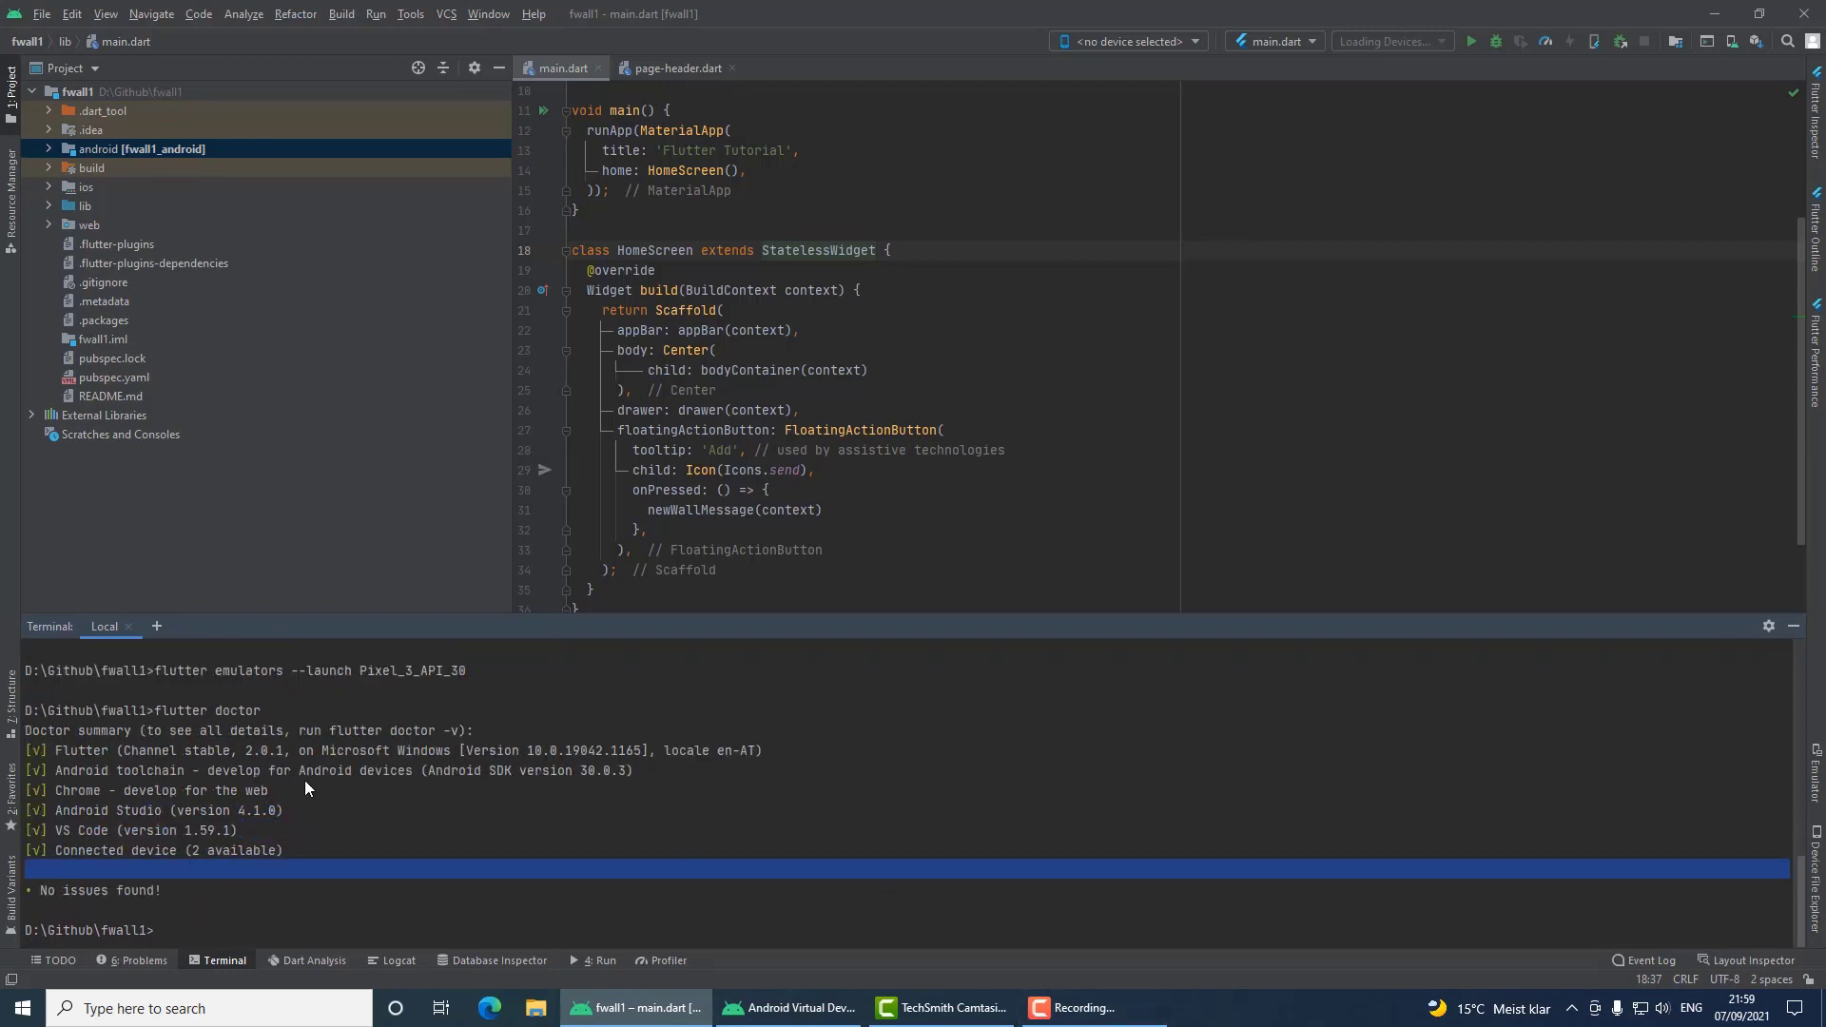
left_click_drag(38, 736, 355, 854)
left_click(356, 854)
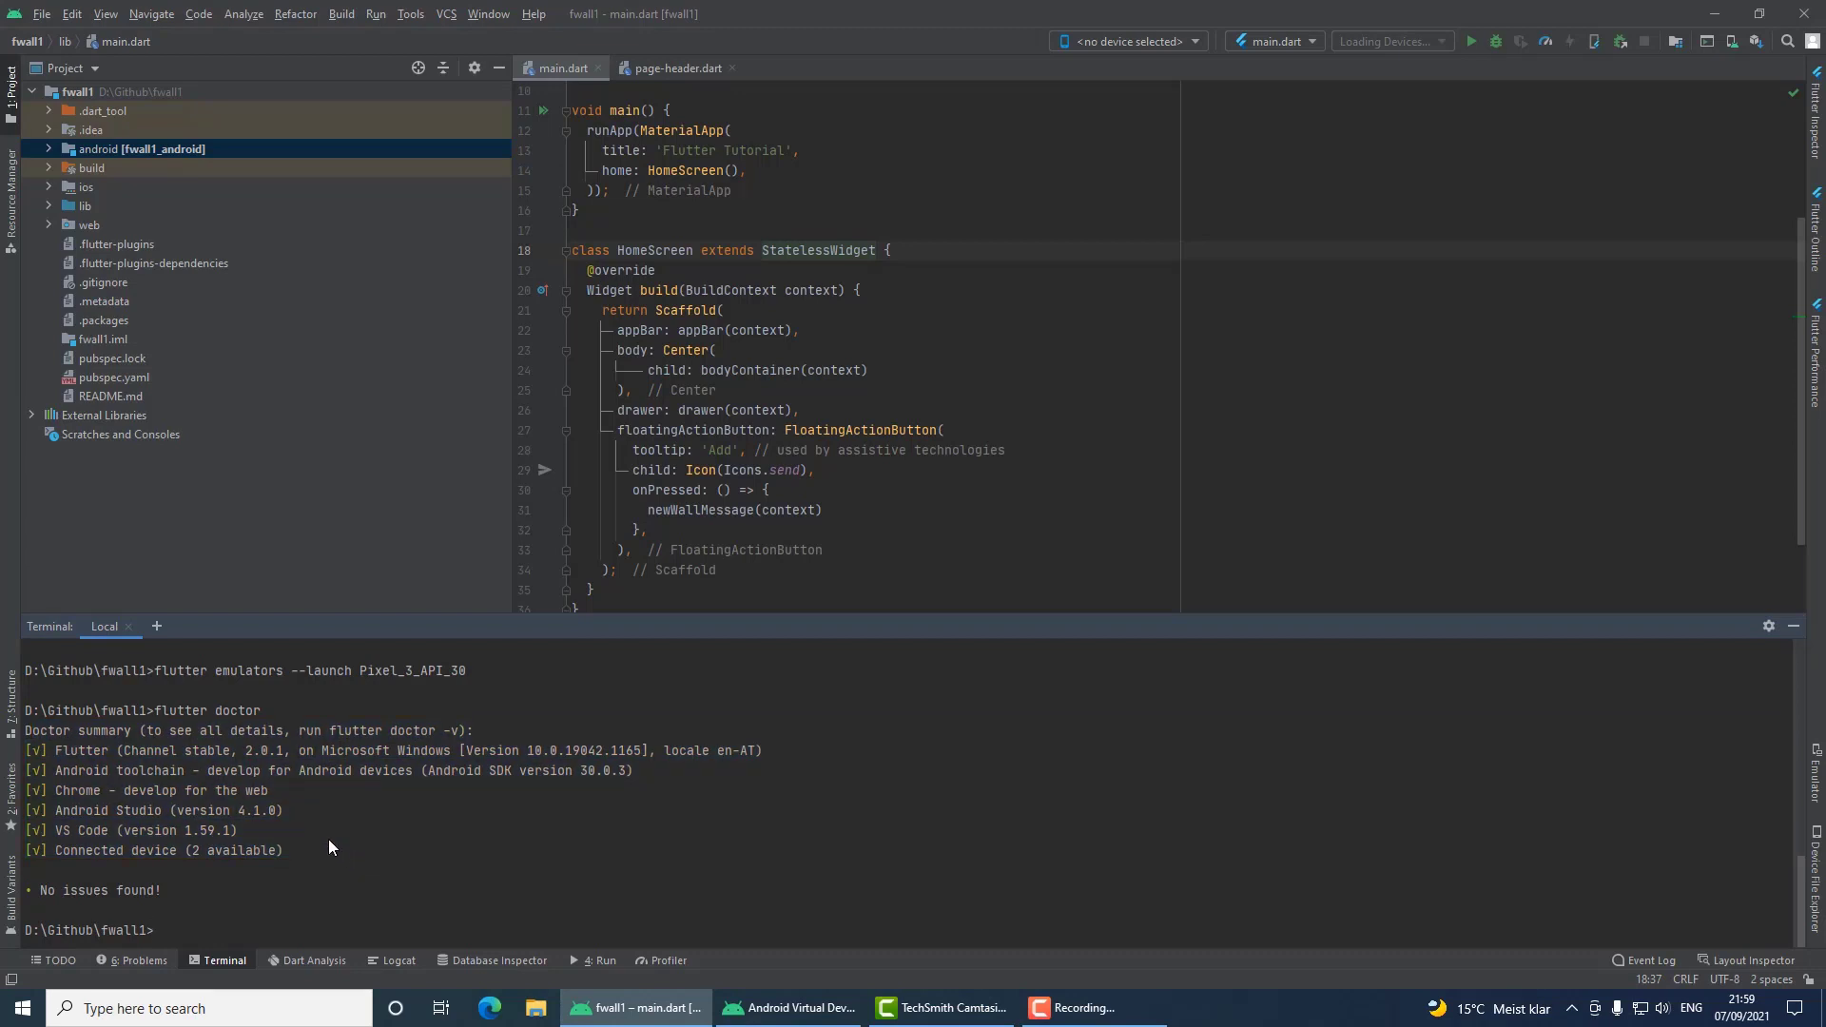
left_click_drag(304, 852, 38, 677)
left_click_drag(285, 687, 285, 687)
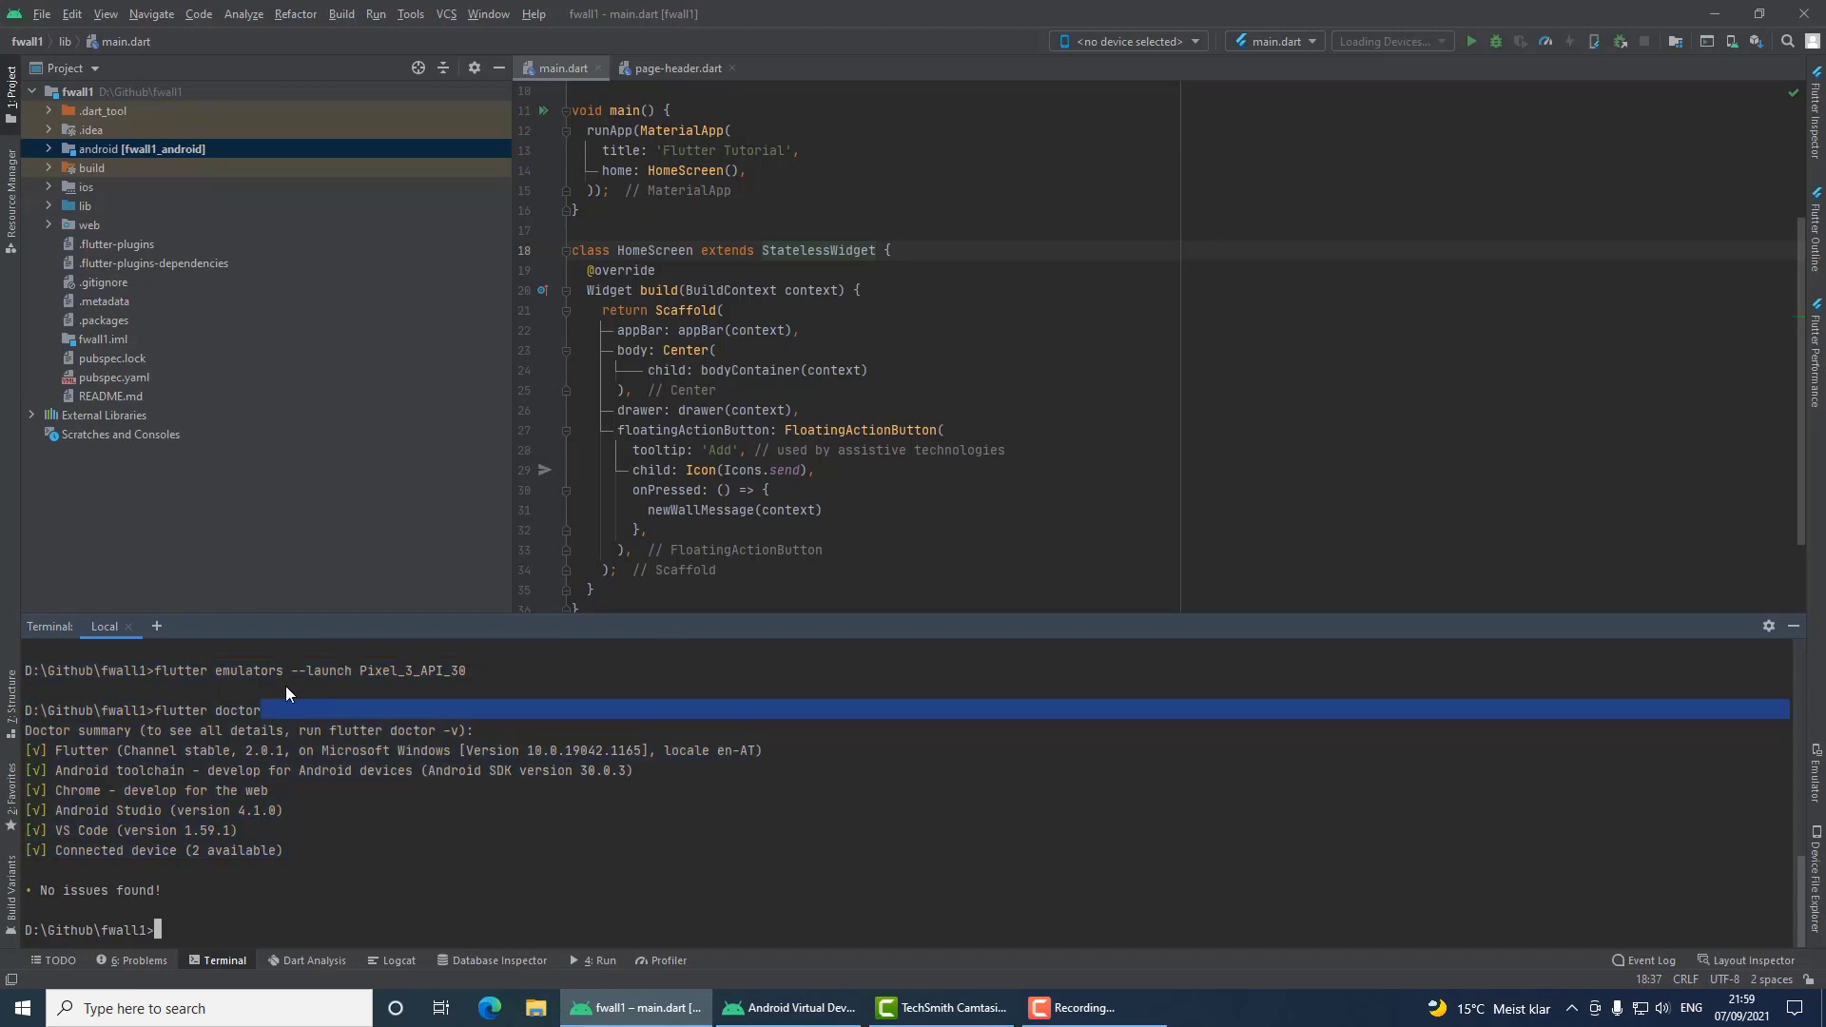
left_click(282, 683)
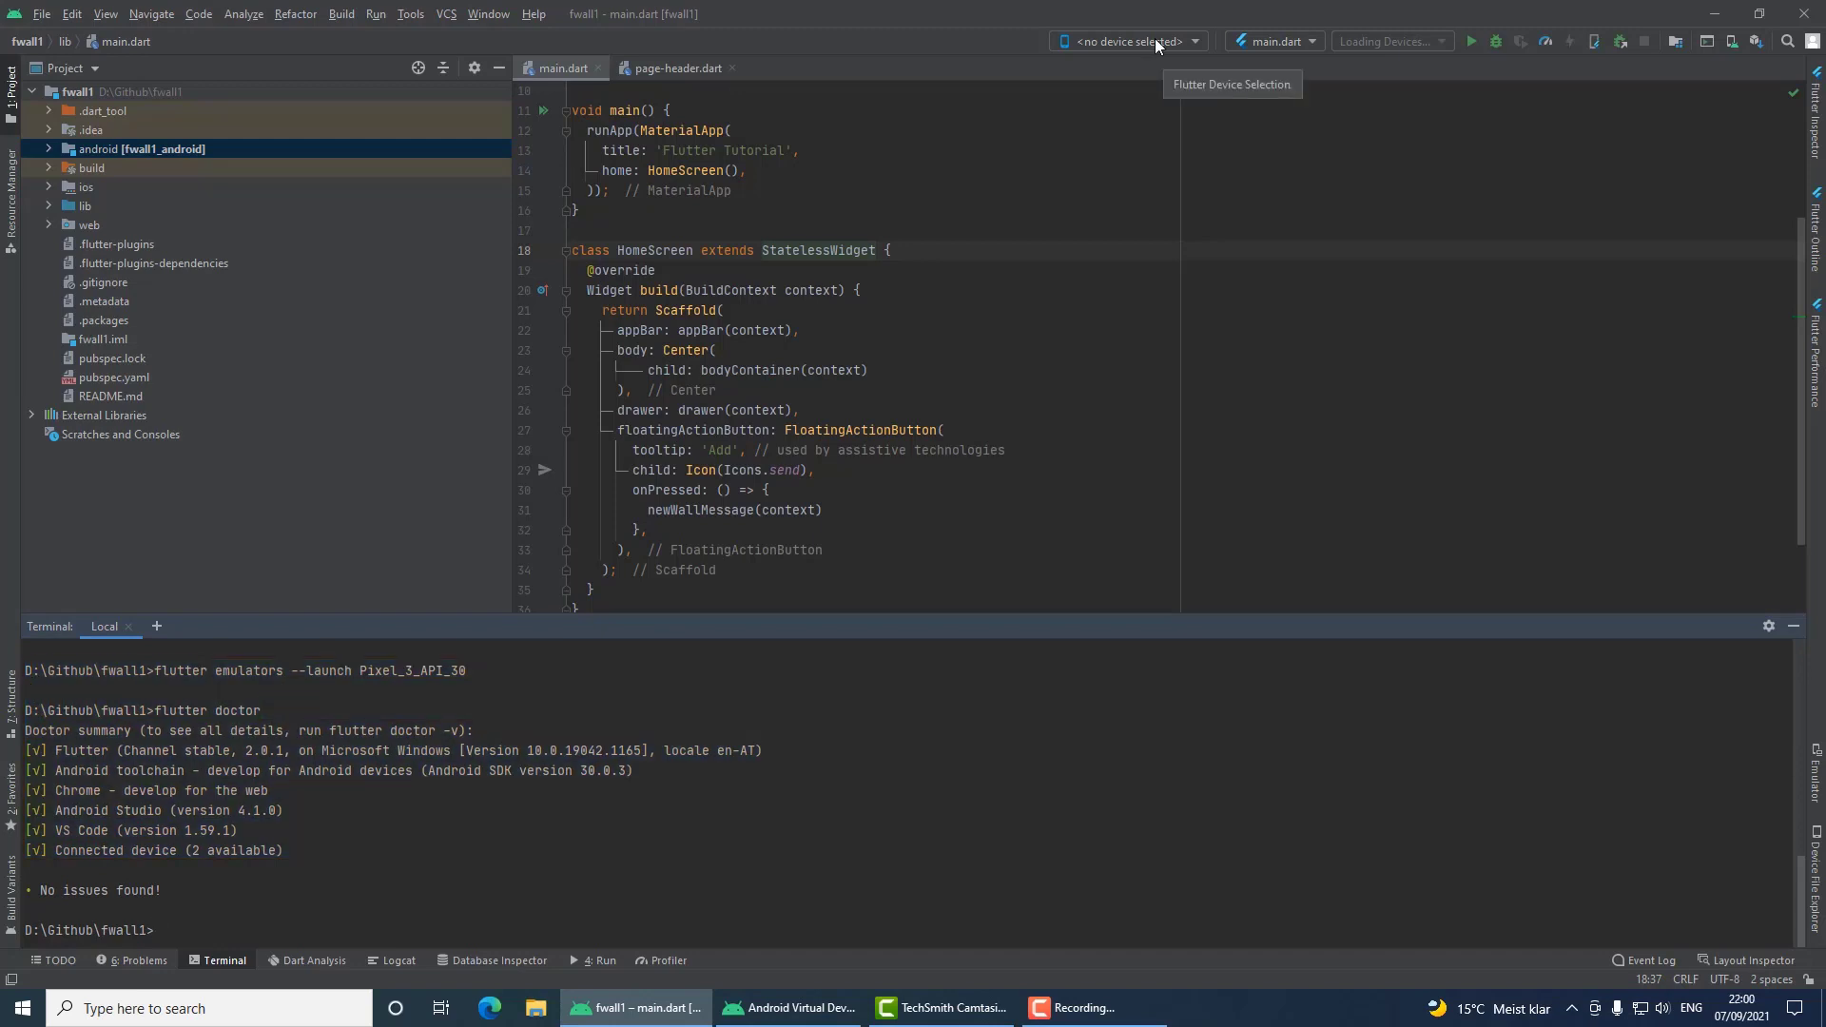